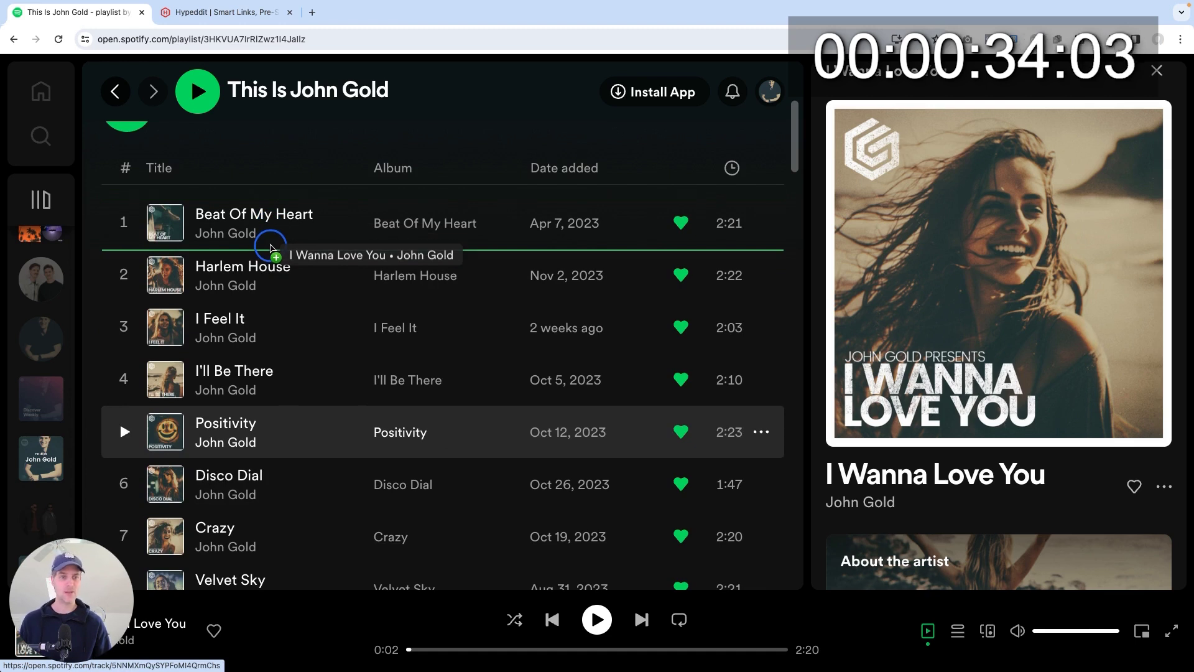
Step: Review the This Is John Gold playlist and save its song "I Wanna Love You" to the library
scroll(269, 249, "down", 20)
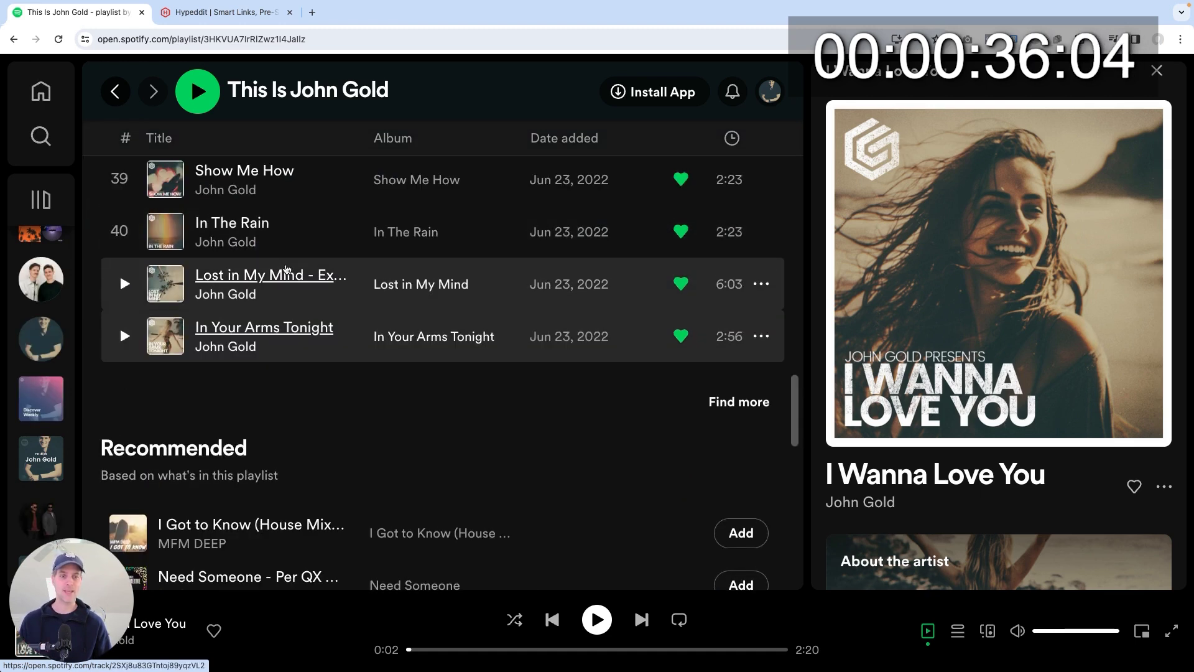
scroll(280, 270, "up", 3)
scroll(285, 269, "up", 20)
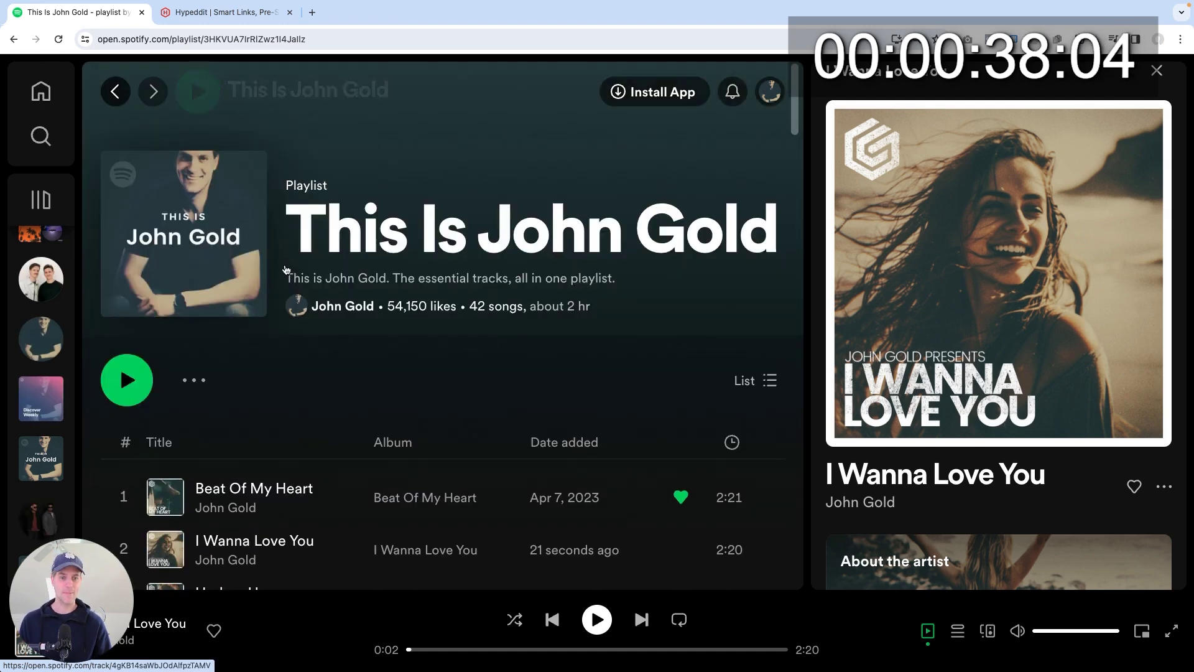
scroll(286, 268, "down", 5)
scroll(282, 273, "up", 1)
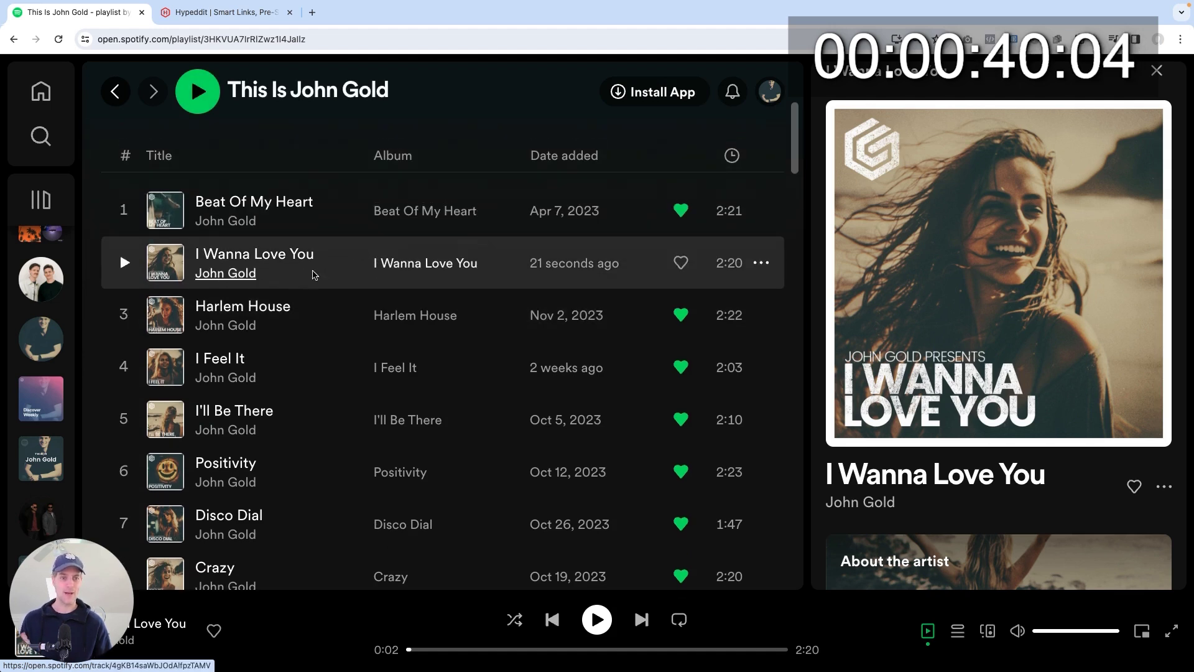
scroll(307, 274, "up", 2)
scroll(347, 277, "up", 1)
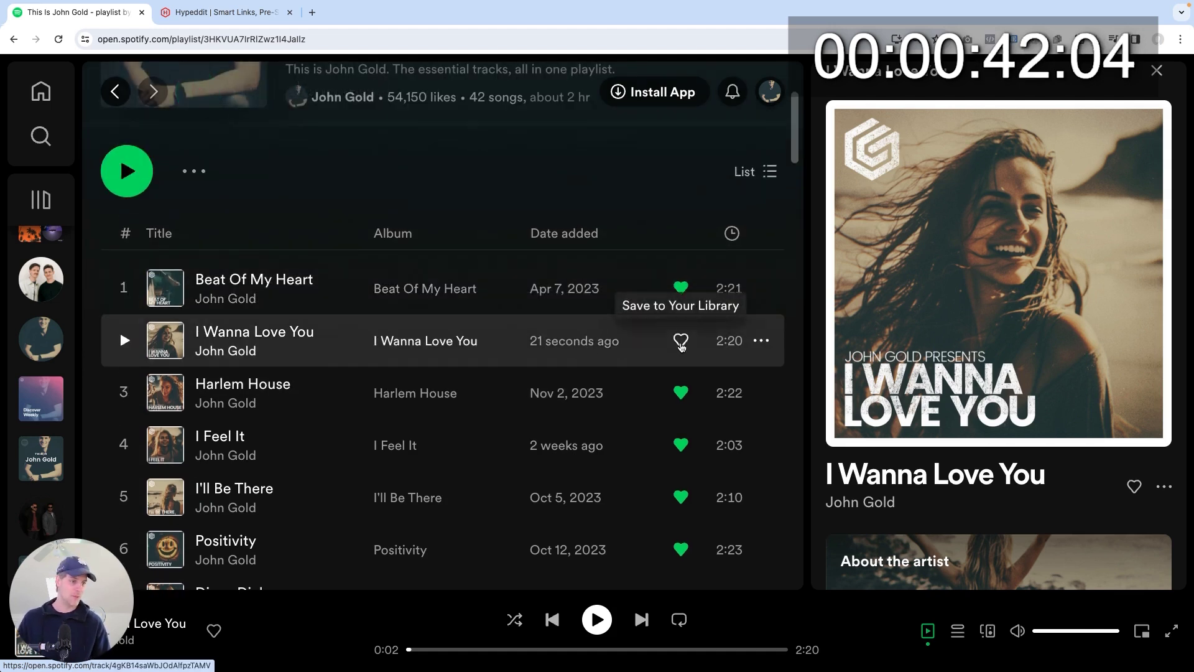
left_click(682, 345)
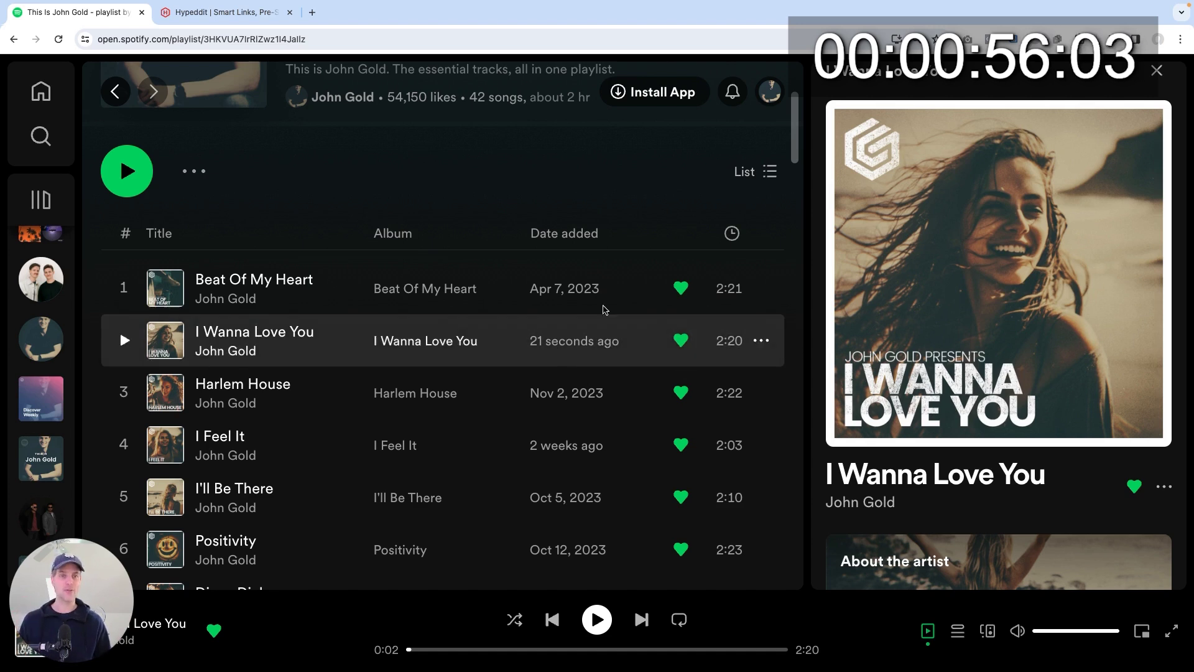
Step: Switch to Hypeddit and start a new ad campaign with the goal "Grow my Spotify playlist"
left_click(196, 14)
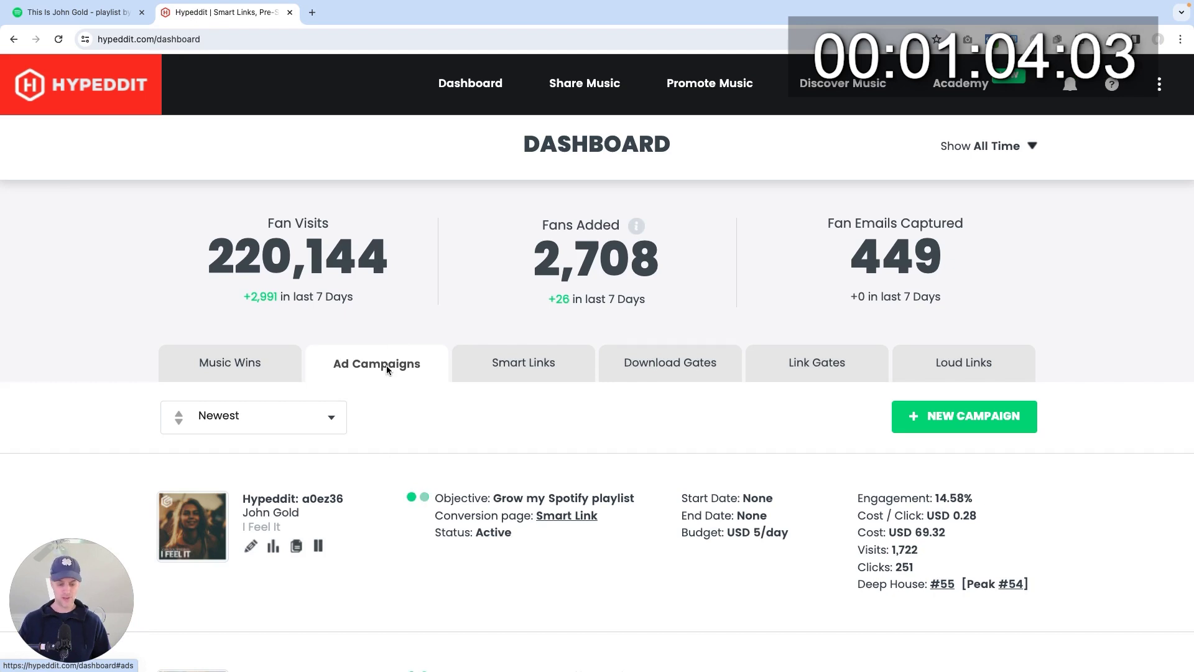
left_click(973, 416)
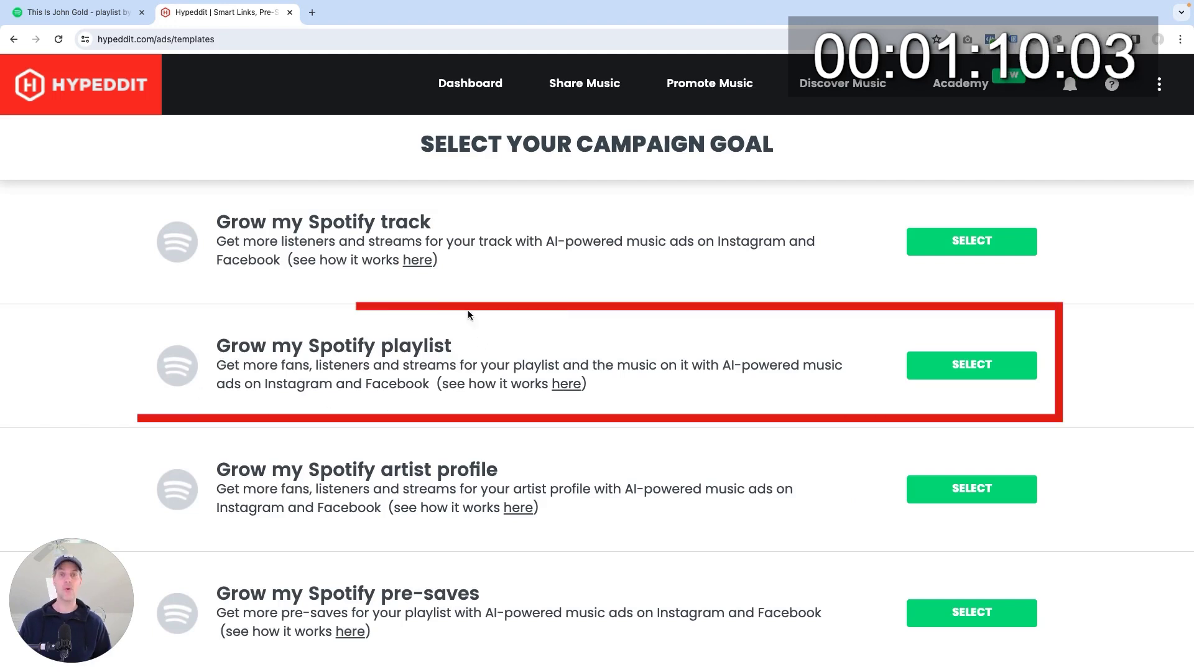
left_click(970, 364)
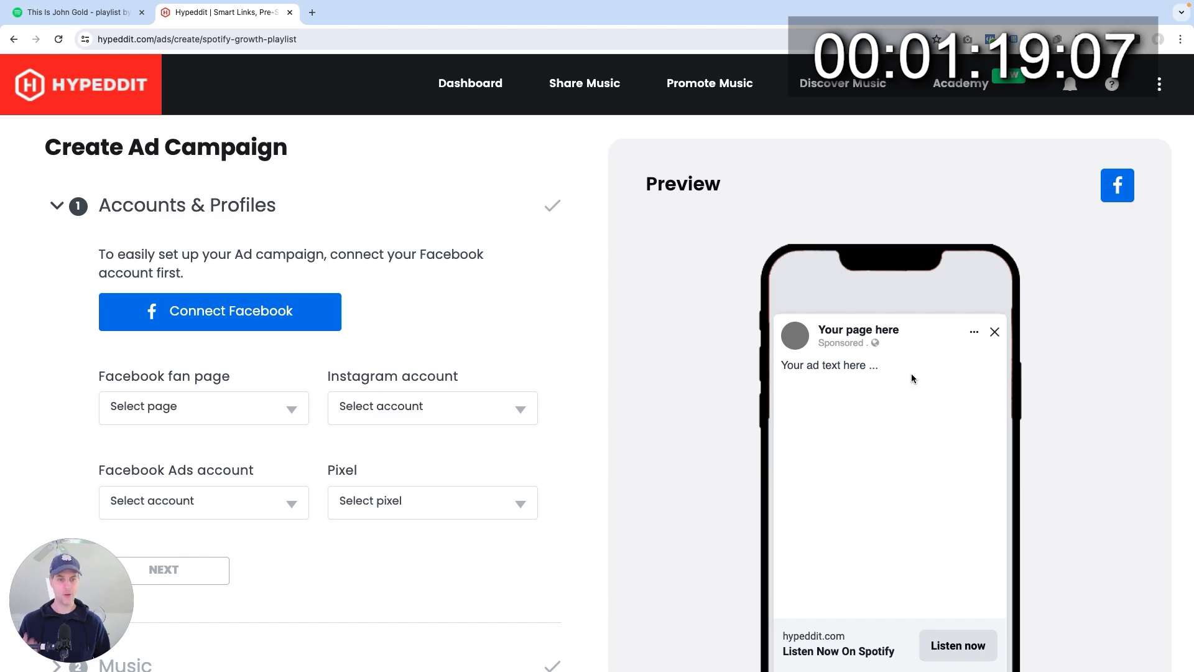
Step: Connect the Facebook account to the campaign by reconnecting it to Hypeddit Ads Manager
left_click(196, 316)
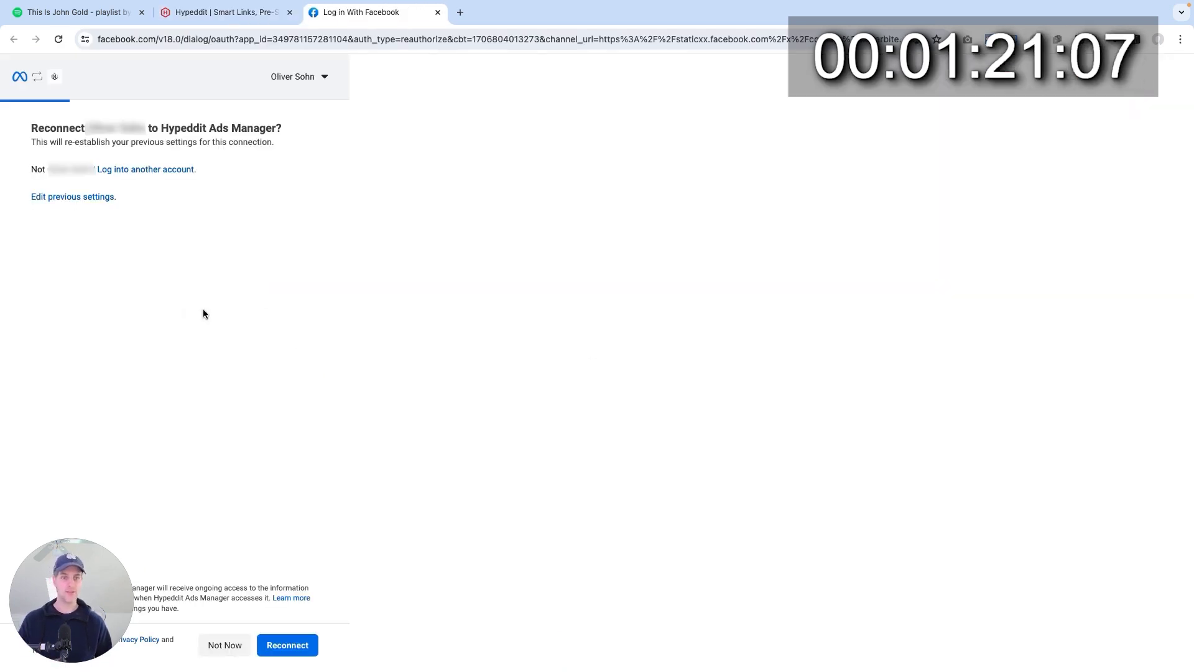
left_click(310, 645)
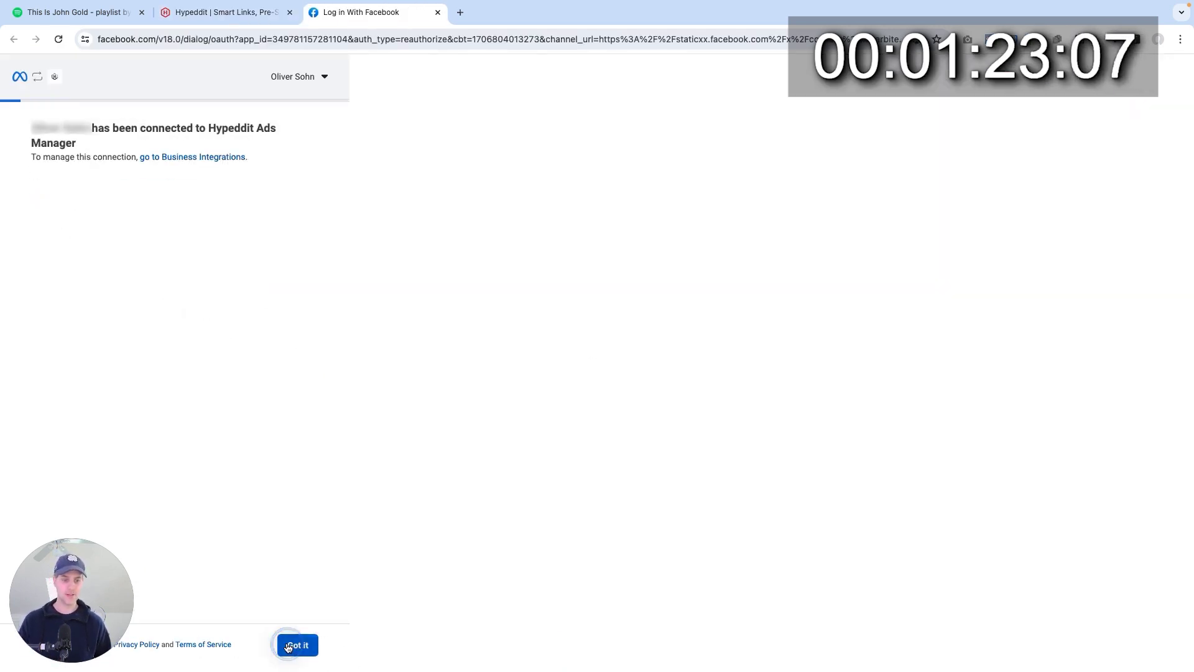
left_click(299, 647)
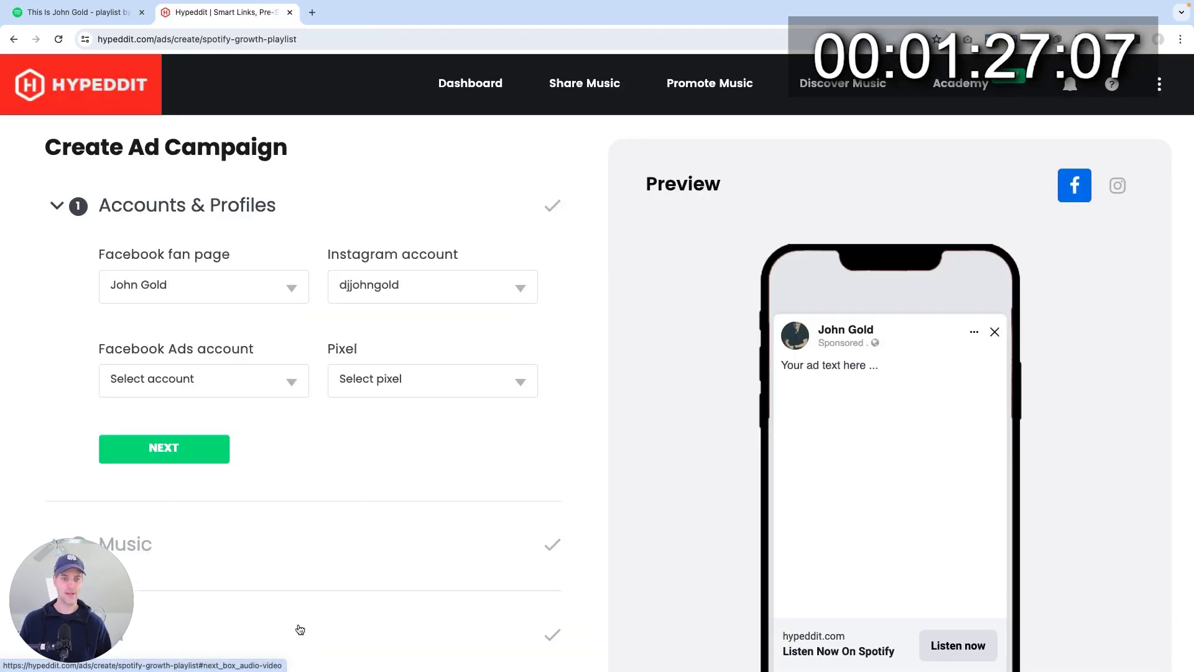
Step: Choose the artist's Facebook Ads account and continue to the Music section
left_click(221, 393)
left_click(207, 313)
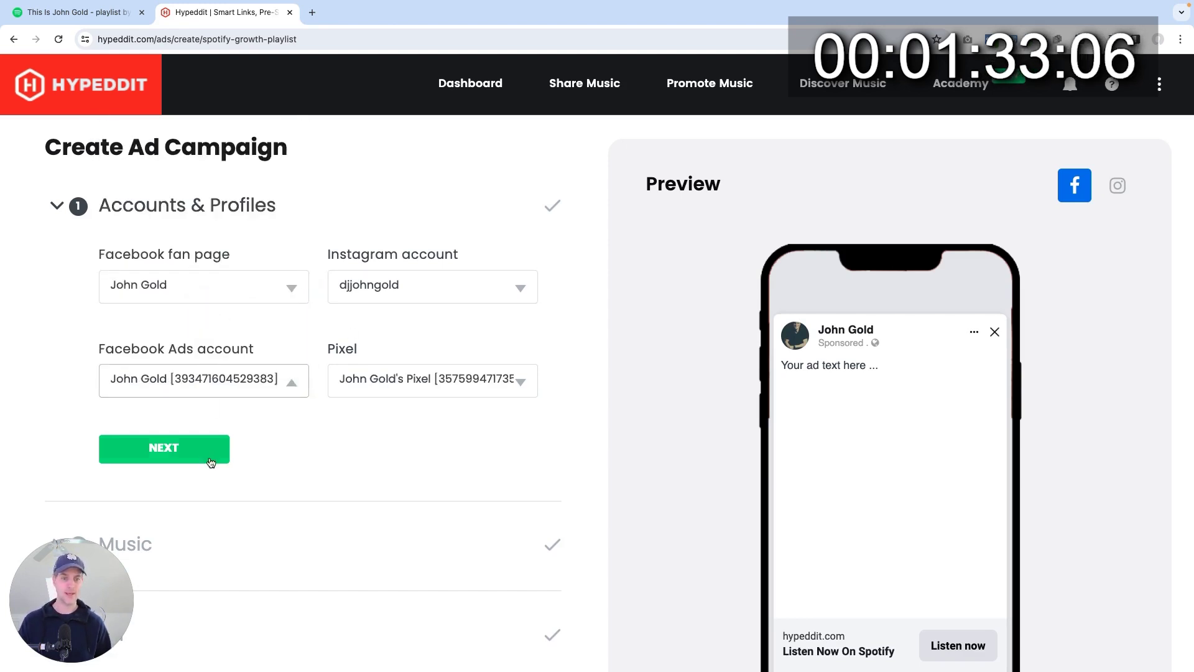
left_click(177, 452)
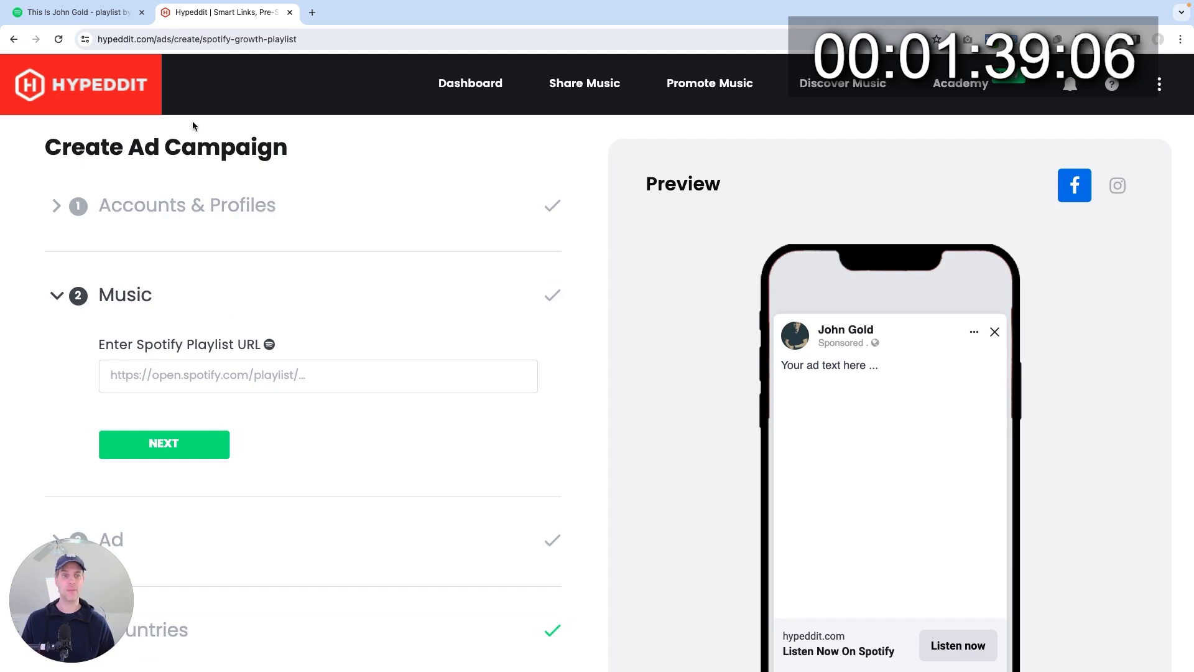
Step: Copy the This Is John Gold playlist's share link from Spotify and enter it as the campaign's Spotify playlist URL in Hypeddit
left_click(78, 12)
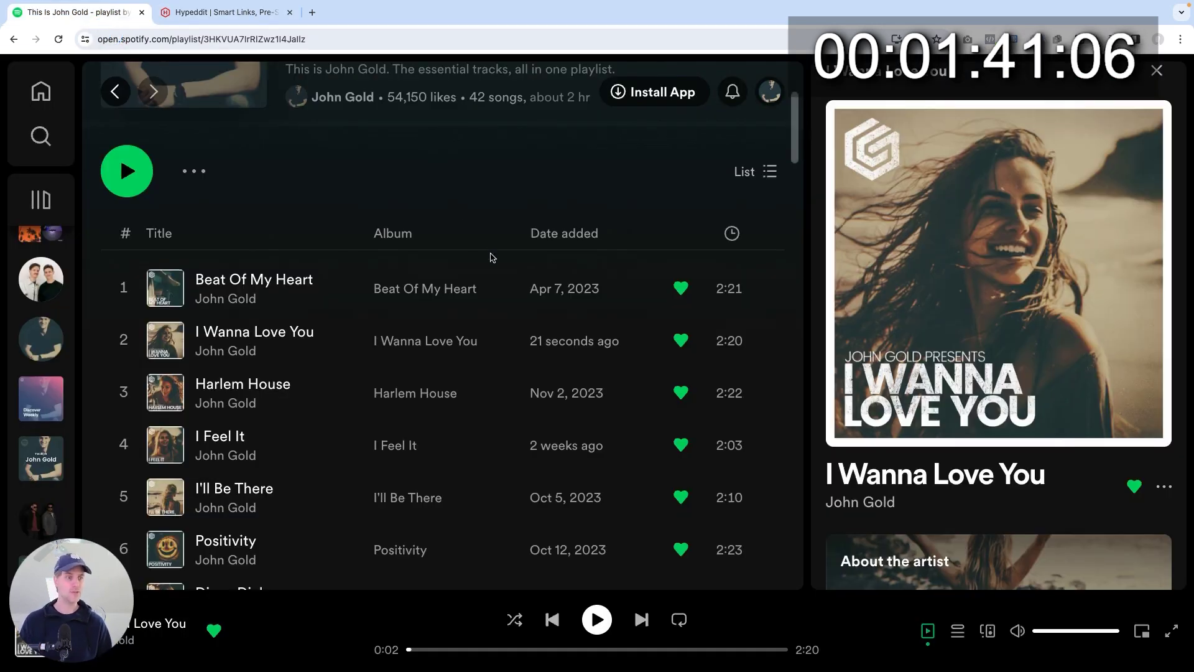
scroll(492, 257, "up", 1)
left_click(194, 225)
mouse_move(286, 506)
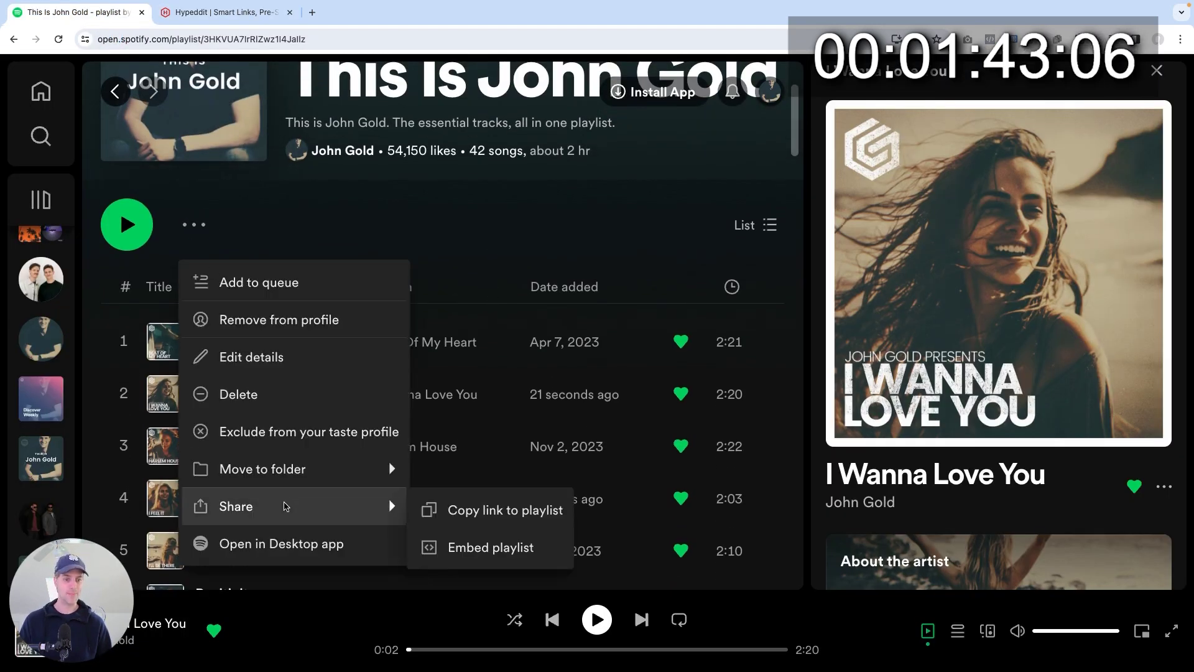
left_click(491, 507)
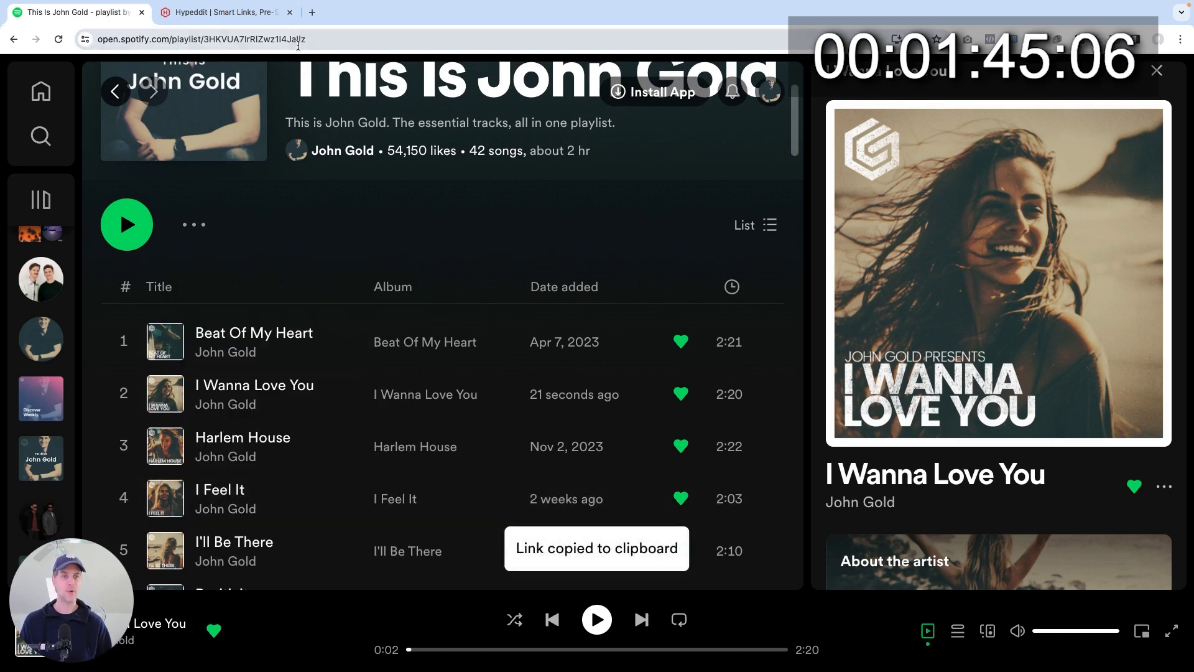
left_click(249, 12)
left_click(243, 378)
key("ctrl+v")
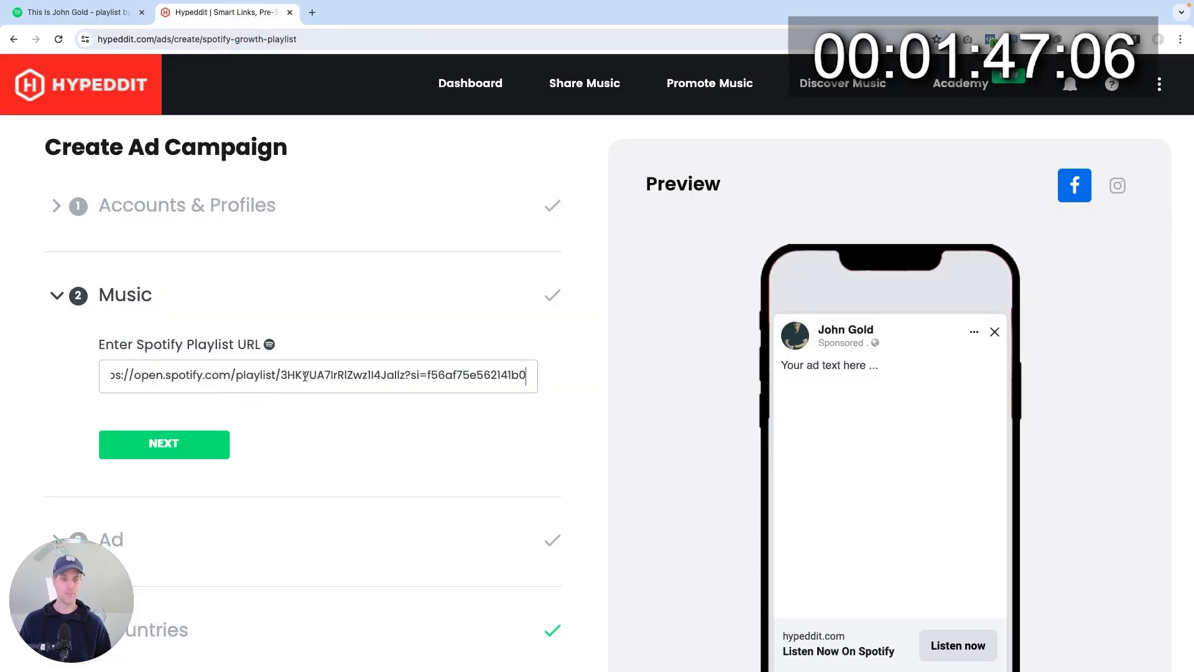
Step: Copy the link of the song "I Wanna Love You" from Spotify and enter it in Hypeddit as the song to promote
scroll(407, 329, "down", 1)
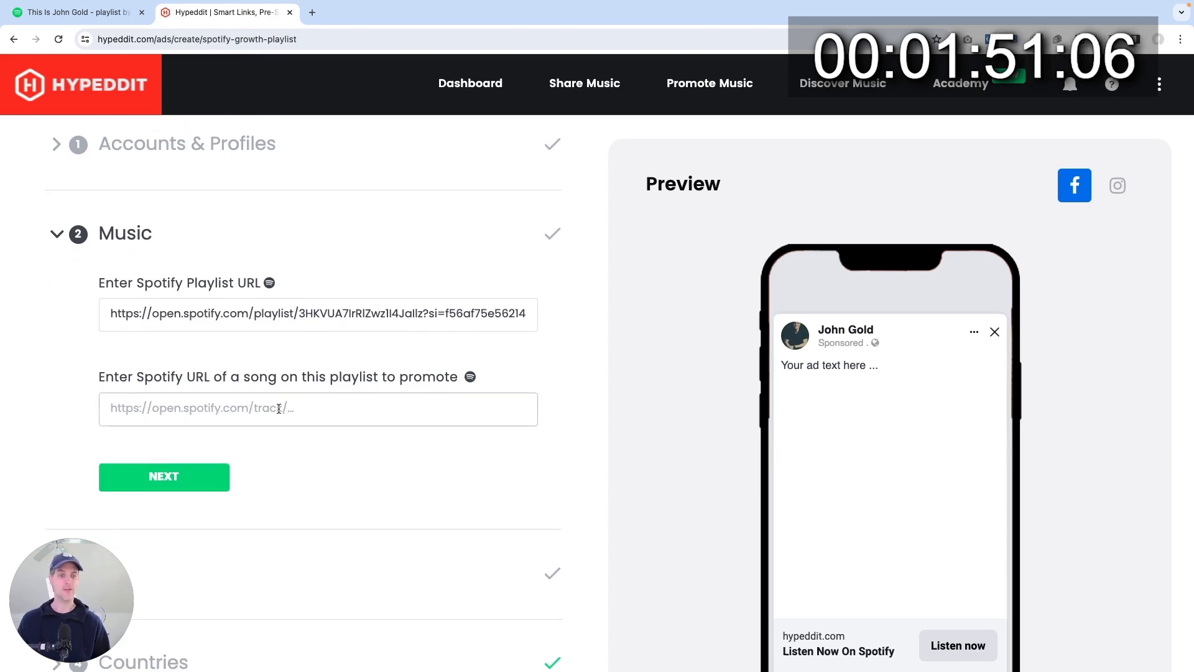
left_click(94, 13)
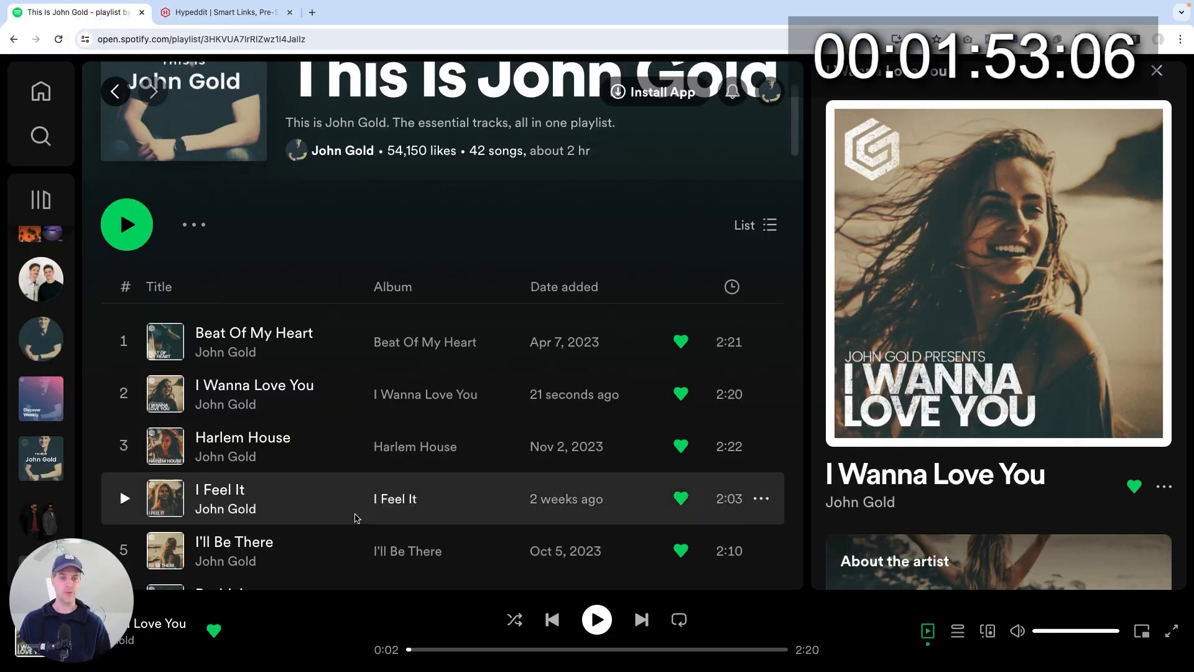
left_click(761, 393)
mouse_move(827, 612)
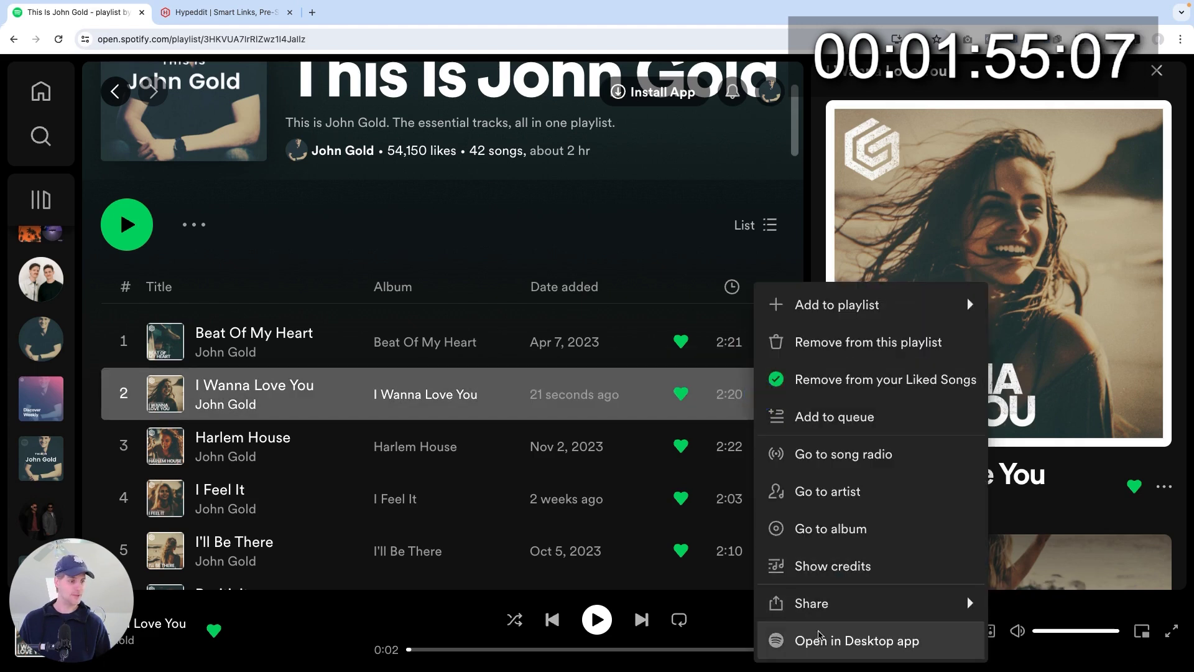
left_click(1057, 603)
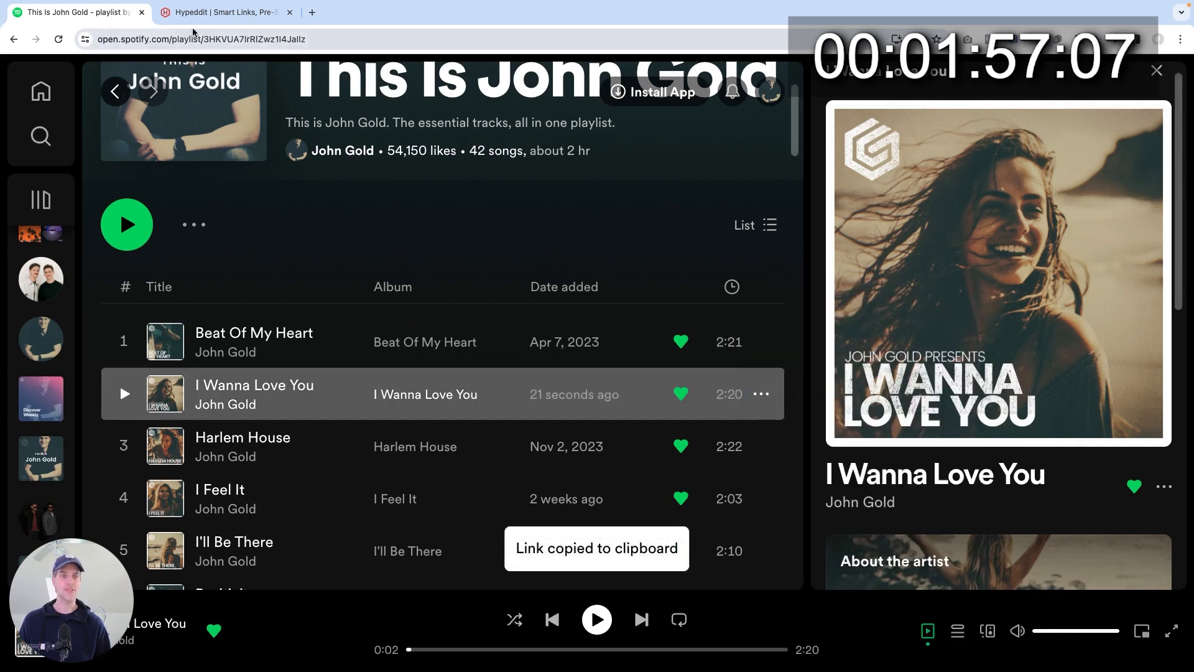
left_click(202, 19)
left_click(288, 408)
key("super+v")
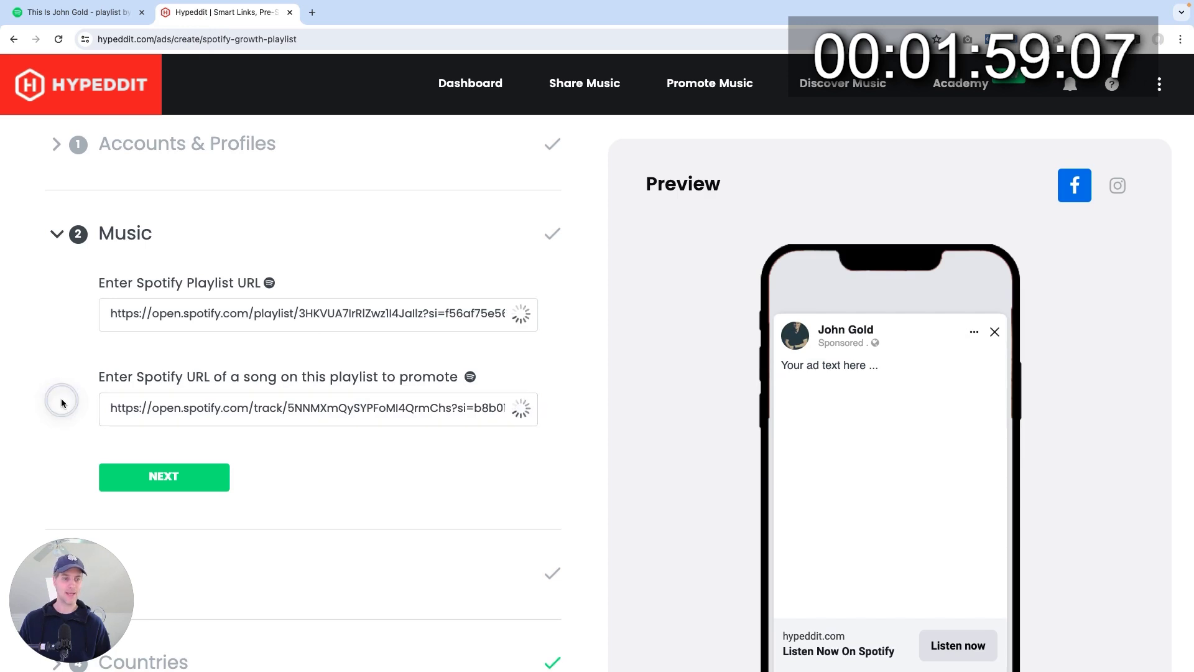
Step: Set the title's genre to Deep House and continue to the Ad section
scroll(103, 404, "down", 3)
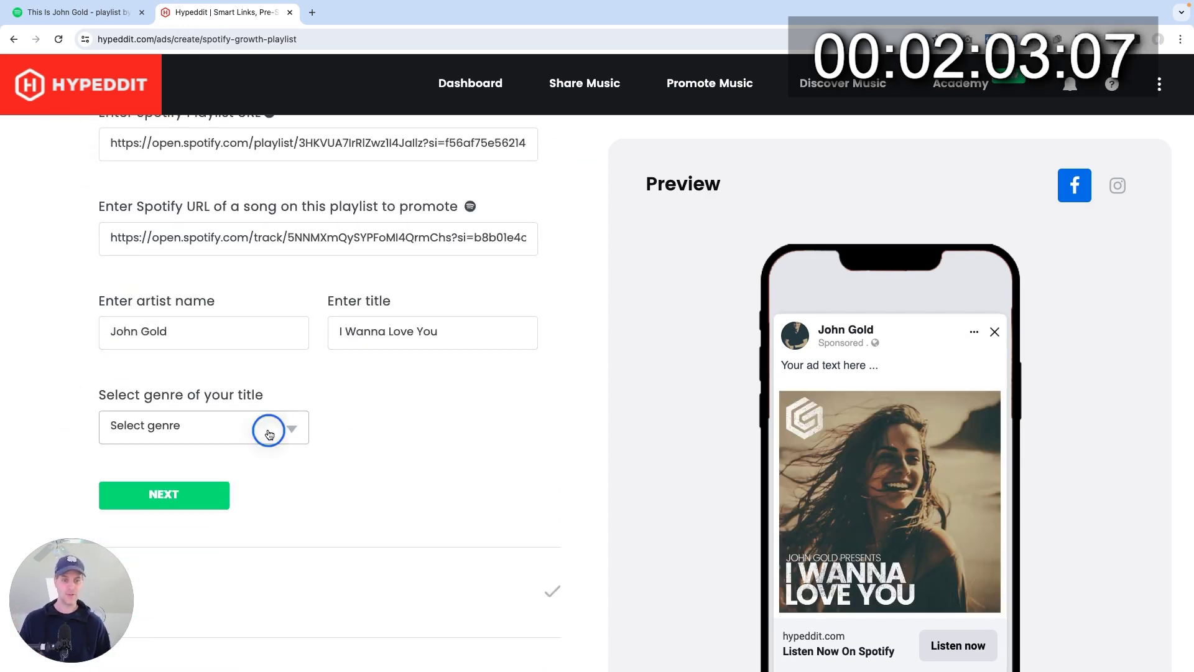
left_click(288, 428)
type("deep house")
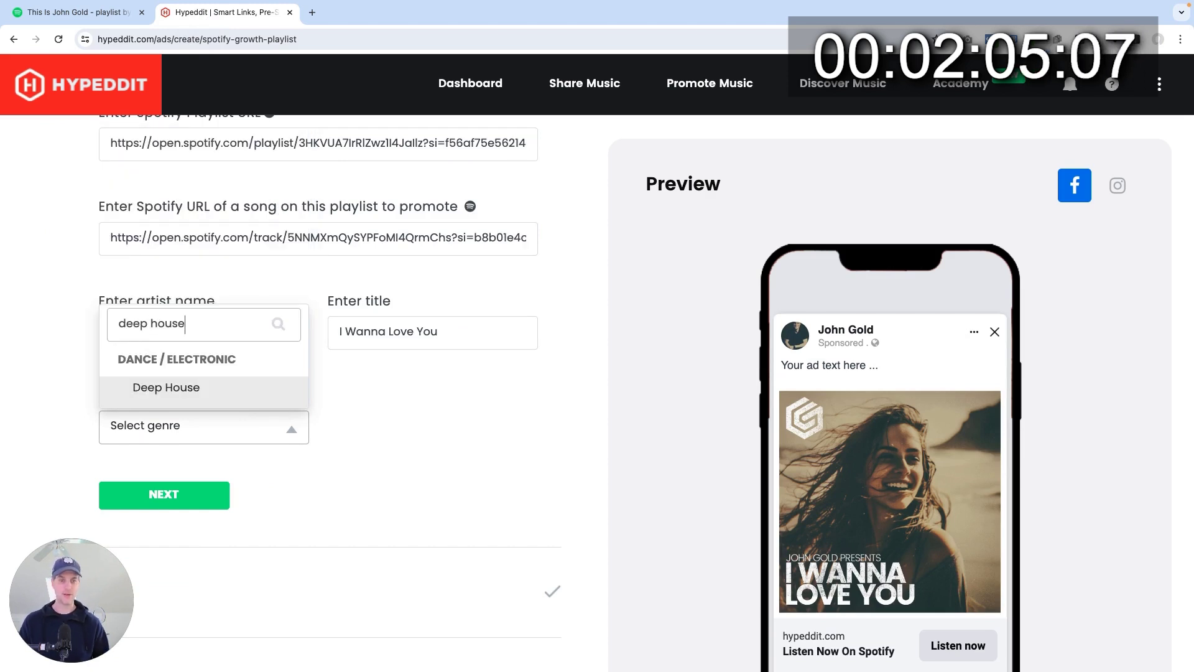
left_click(176, 388)
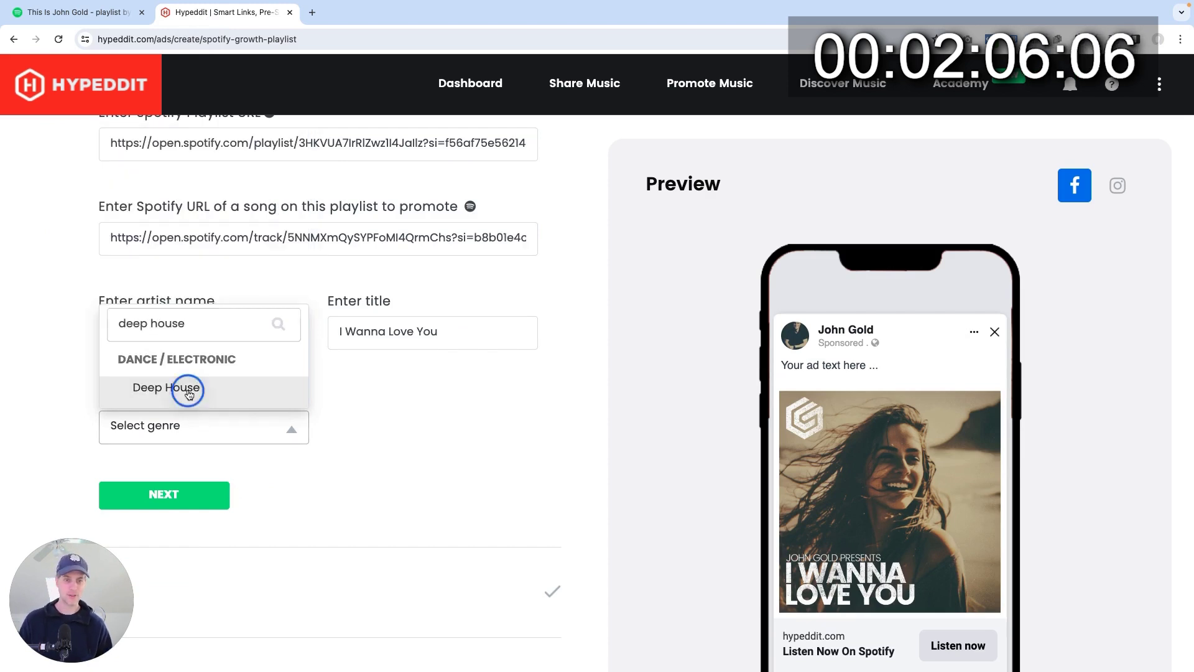
left_click(178, 495)
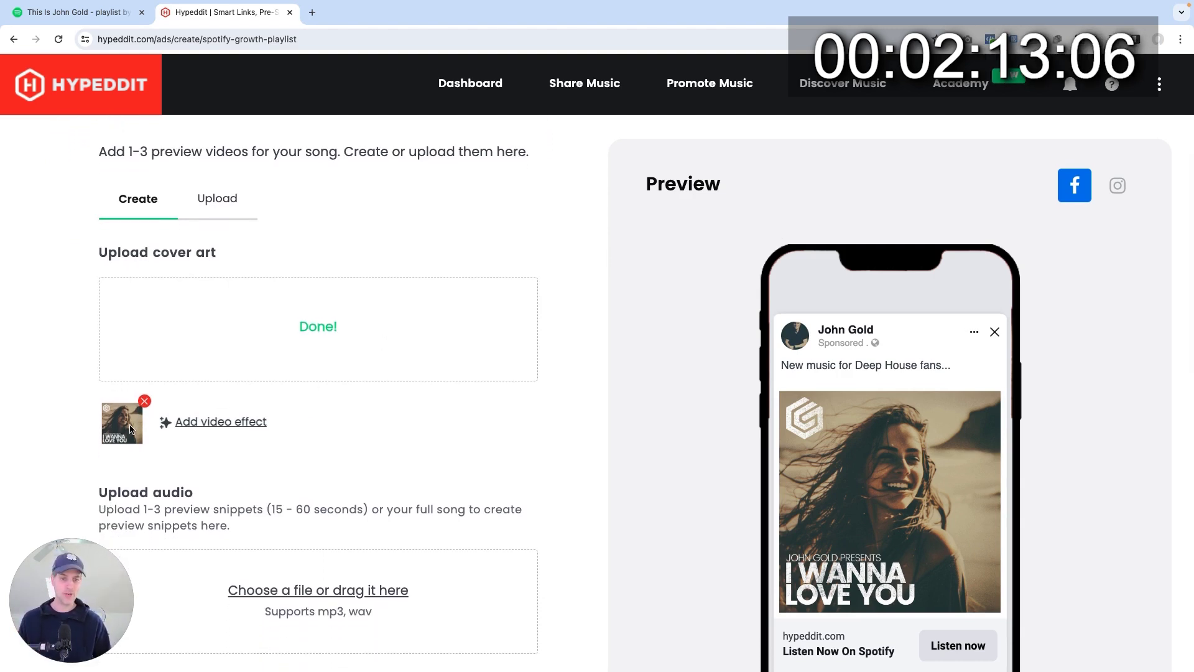
Step: Add the Disco Strobes video effect to the cover art and save it
left_click(204, 422)
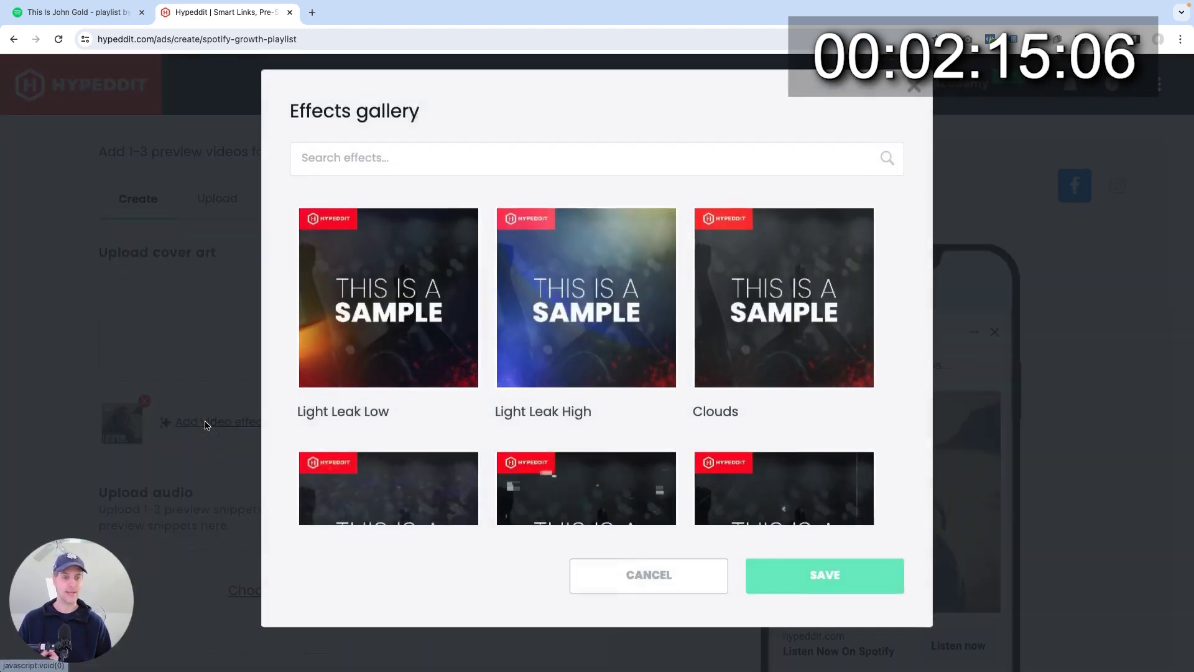
scroll(738, 329, "down", 8)
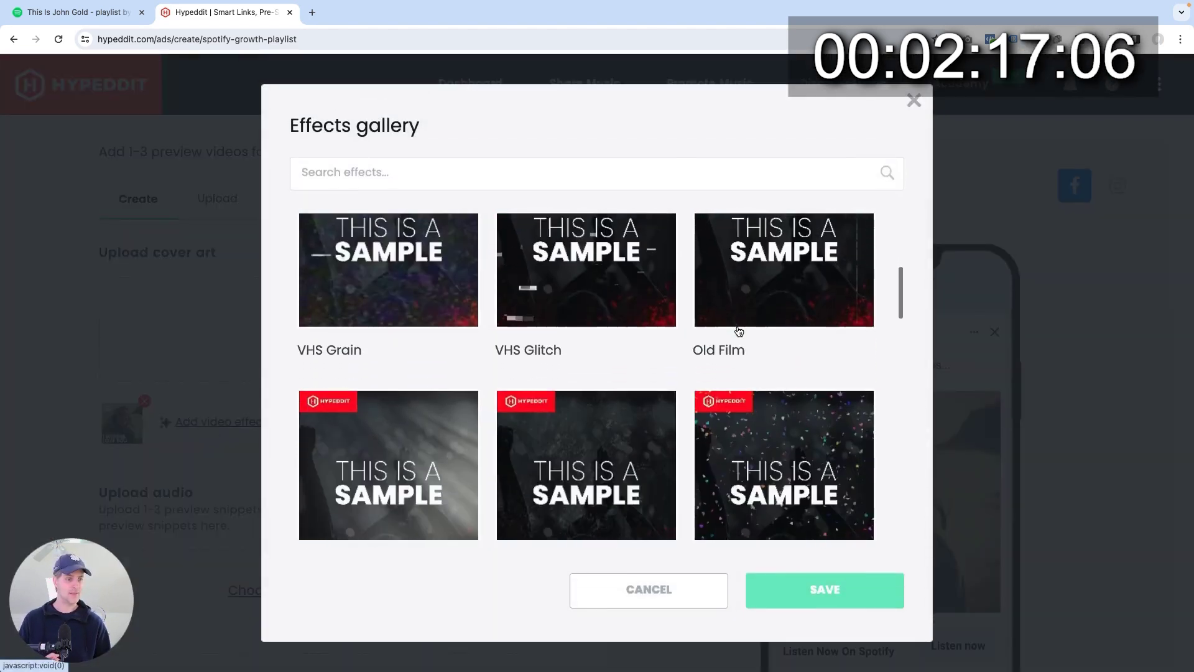
scroll(739, 330, "down", 3)
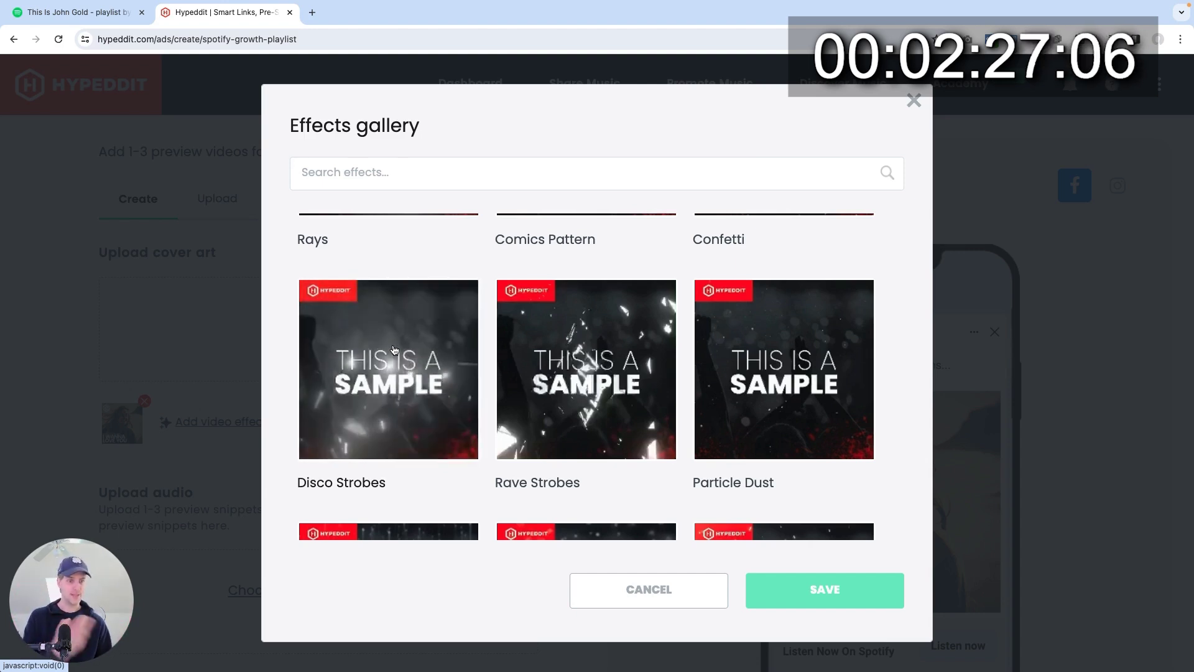
left_click(393, 349)
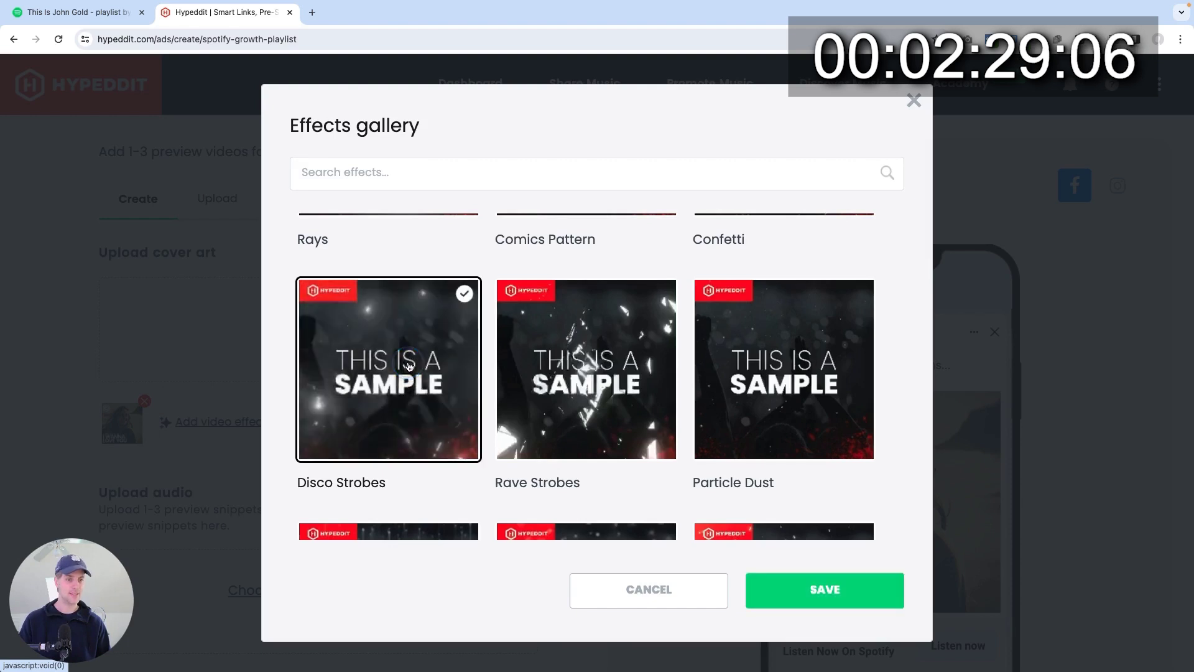
left_click(846, 589)
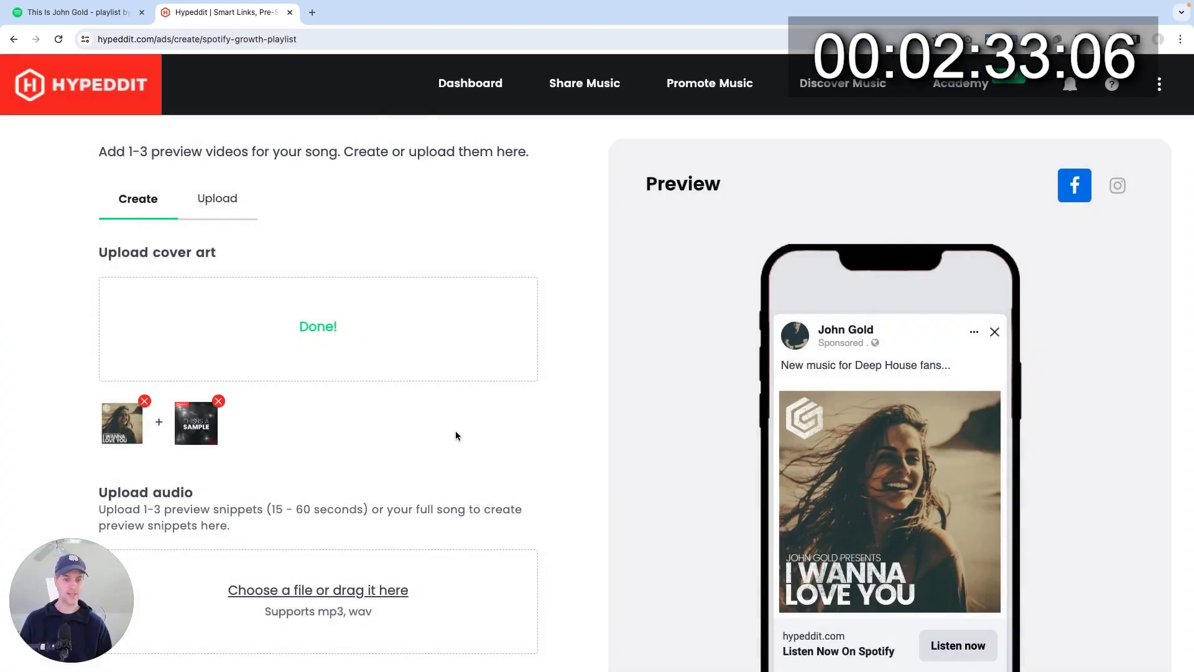
Step: Upload the full song's audio file and move the 30-second snippet selection to 00:00.0 - 00:30.0
scroll(458, 438, "down", 3)
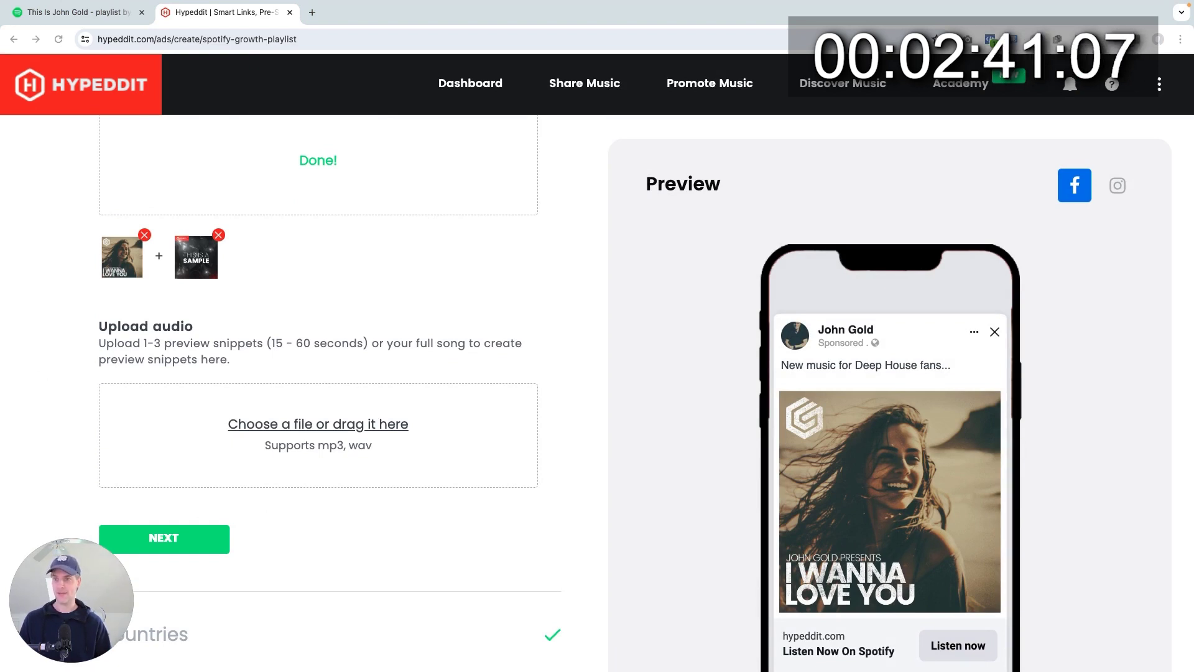
left_click_drag(289, 373, 356, 423)
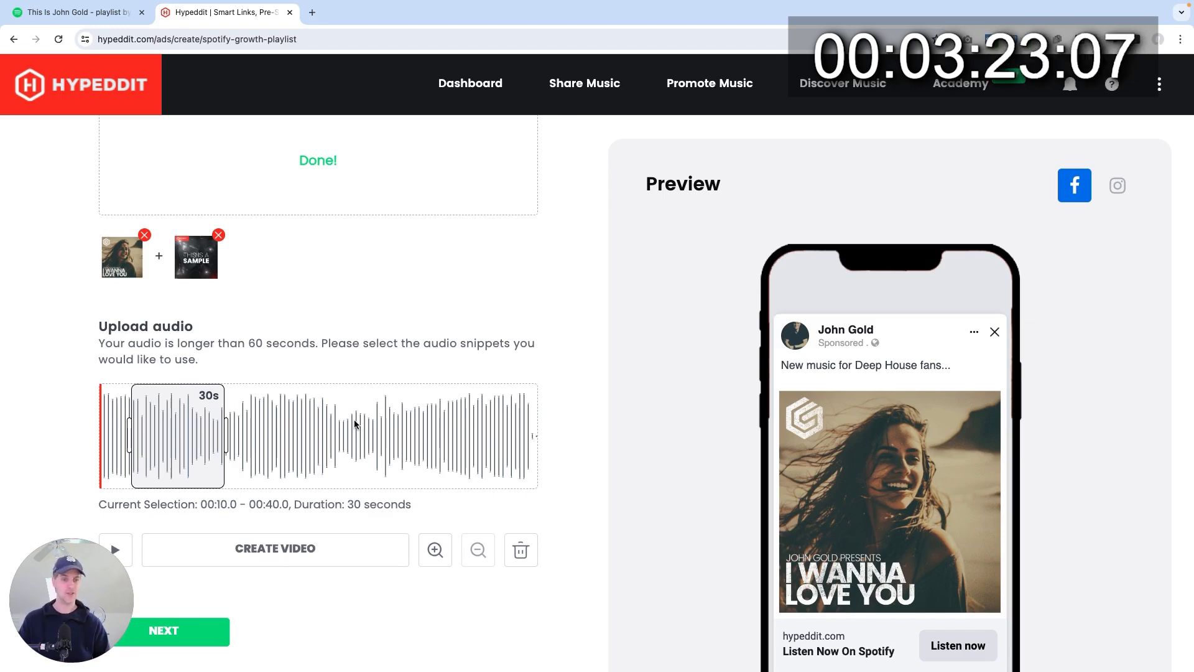
scroll(166, 456, "down", 3)
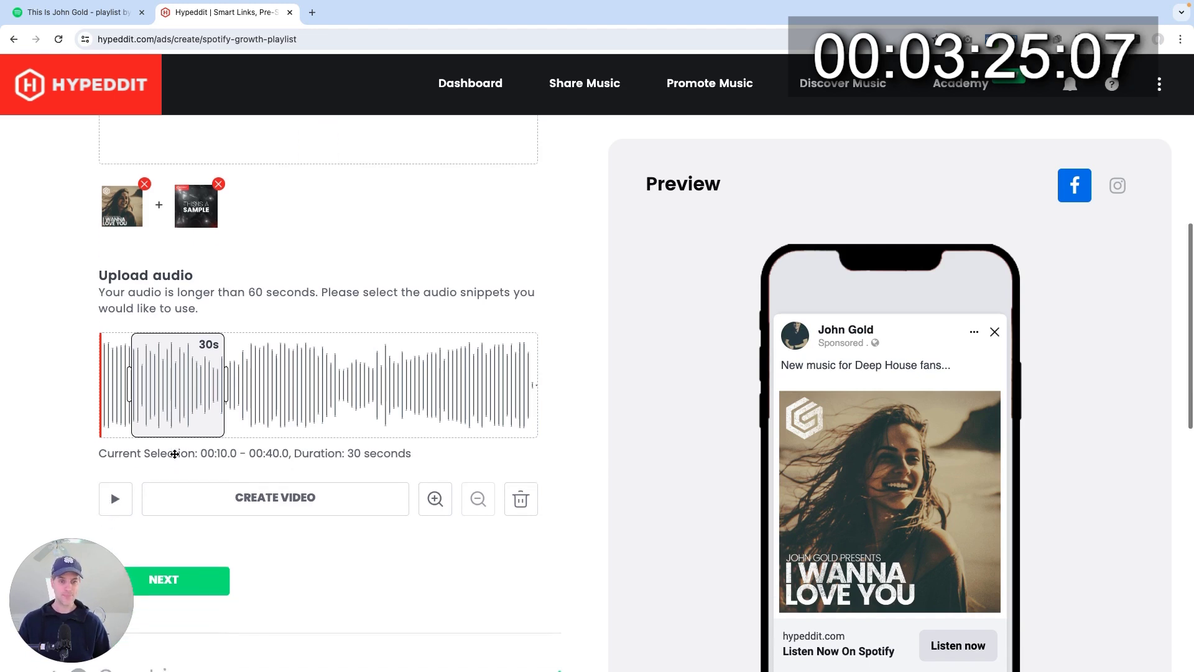
left_click_drag(188, 344, 154, 346)
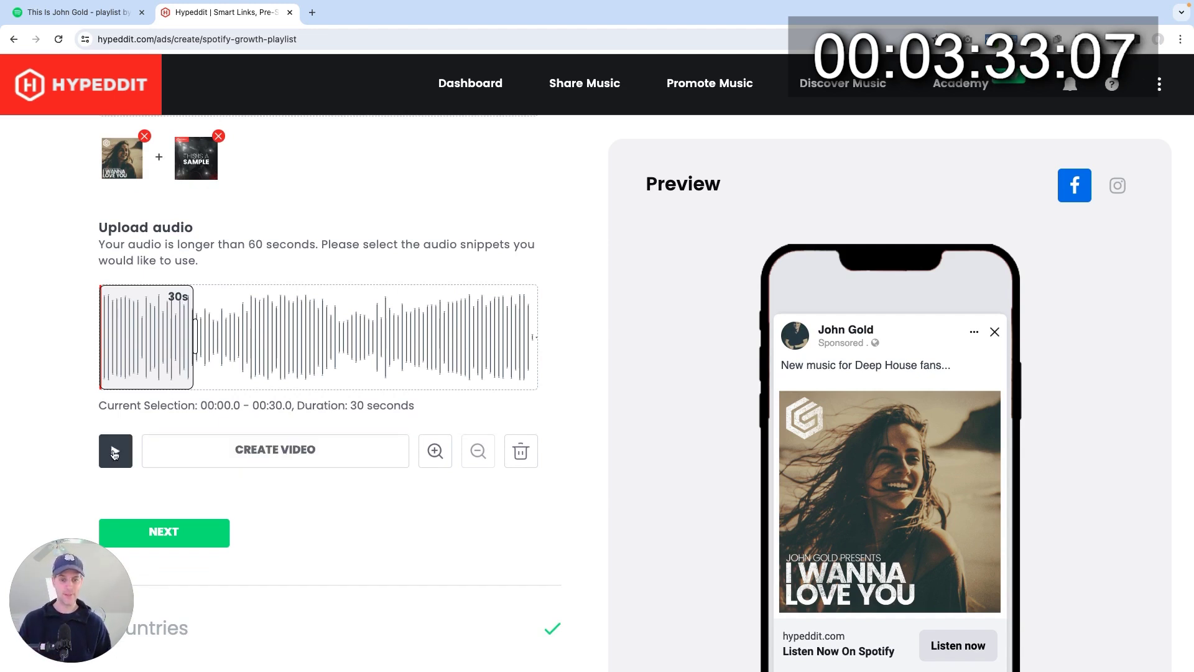
Step: Create an ad video from the 00:00.0 - 00:30.0 snippet and a second one from a different audio section
left_click(275, 449)
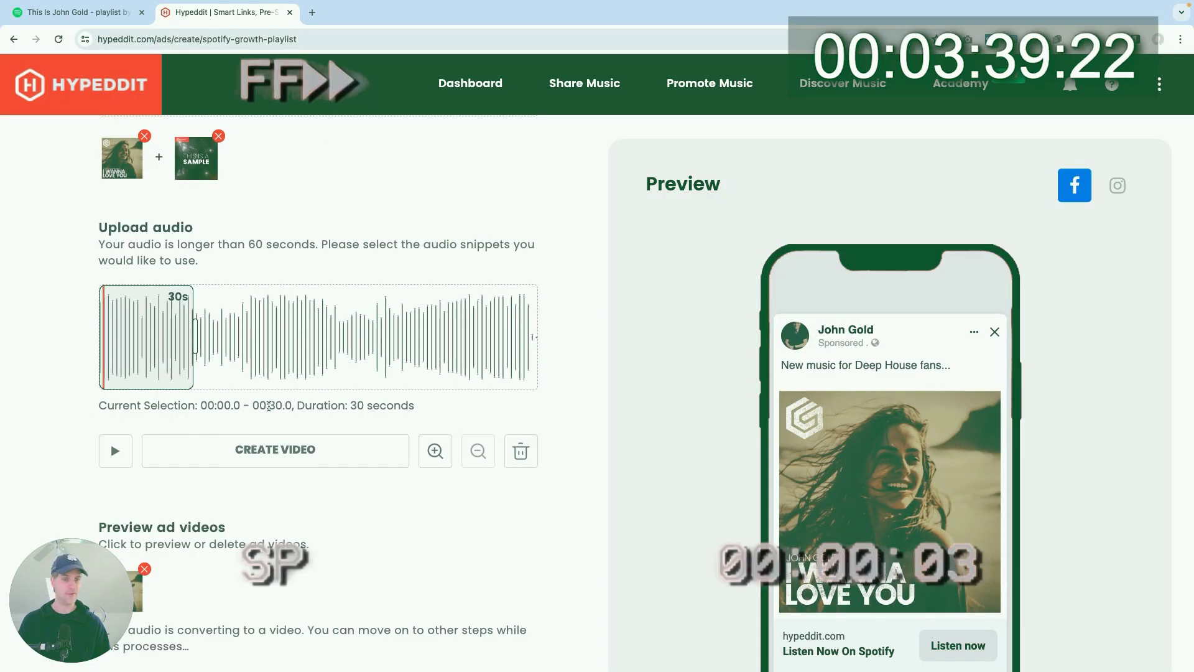
scroll(269, 406, "down", 1)
left_click_drag(154, 343, 189, 357)
left_click(115, 446)
left_click(115, 447)
left_click(115, 445)
left_click(436, 445)
left_click_drag(299, 335, 301, 336)
left_click(275, 445)
Step: Move the snippet selection to a late section of the song and create a third ad video from it
left_click(478, 445)
left_click_drag(190, 336, 480, 334)
left_click_drag(468, 334, 373, 334)
left_click(115, 445)
left_click(275, 445)
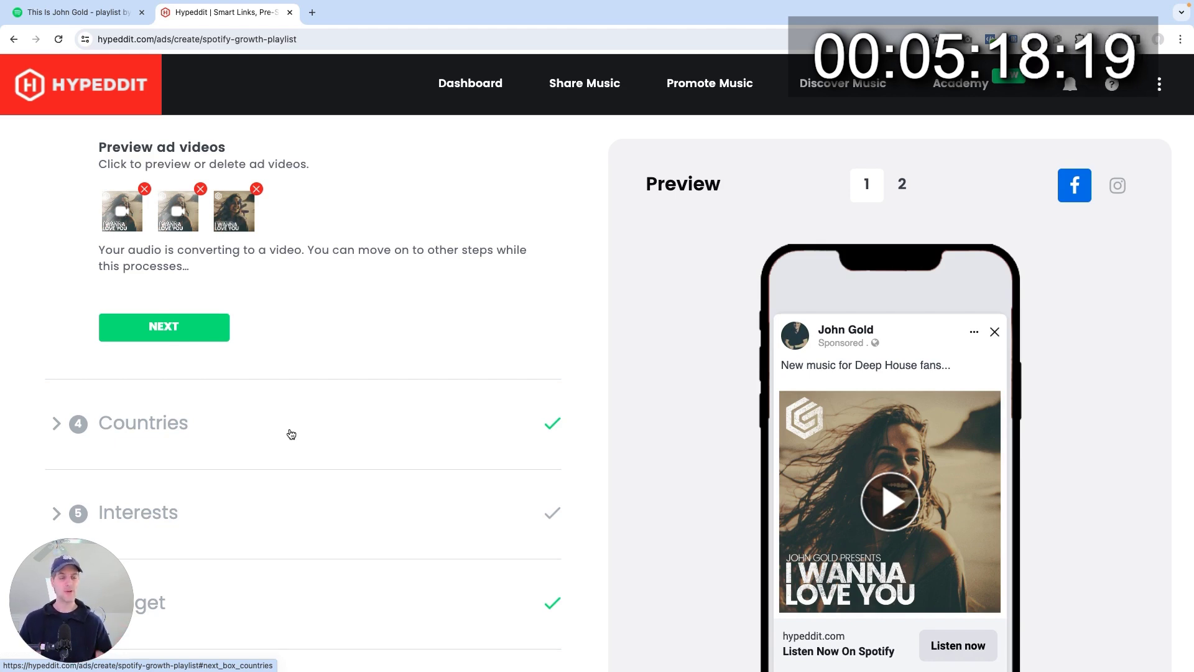
Step: Finish the Ad section, keep Tier One and Two Countries as the target countries, and continue to Interests
left_click(201, 335)
scroll(600, 341, "down", 2)
scroll(601, 342, "up", 1)
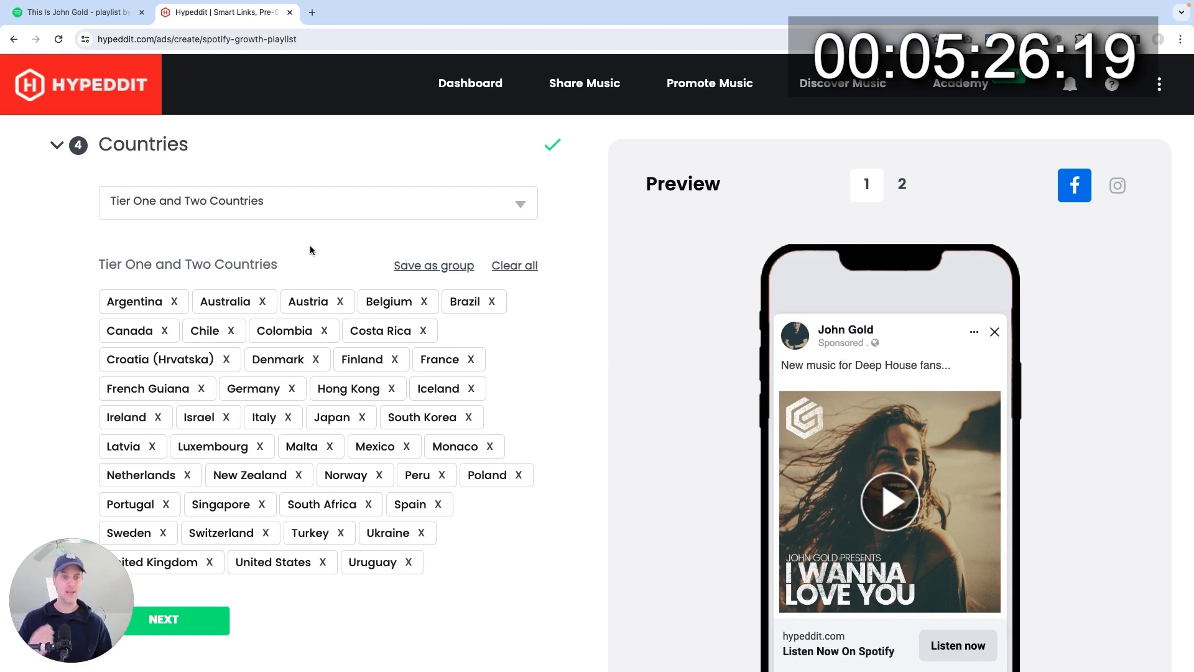
scroll(310, 245, "down", 4)
left_click(192, 405)
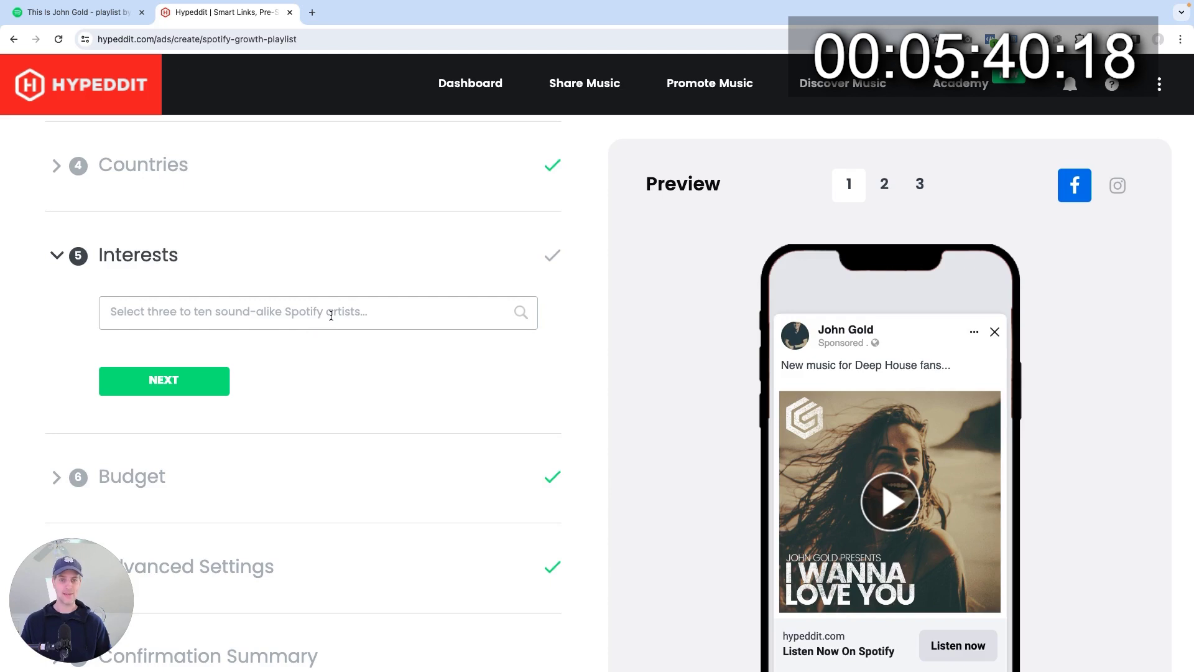
Step: Add Bob Sinclar as a sound-alike Spotify artist
left_click(364, 312)
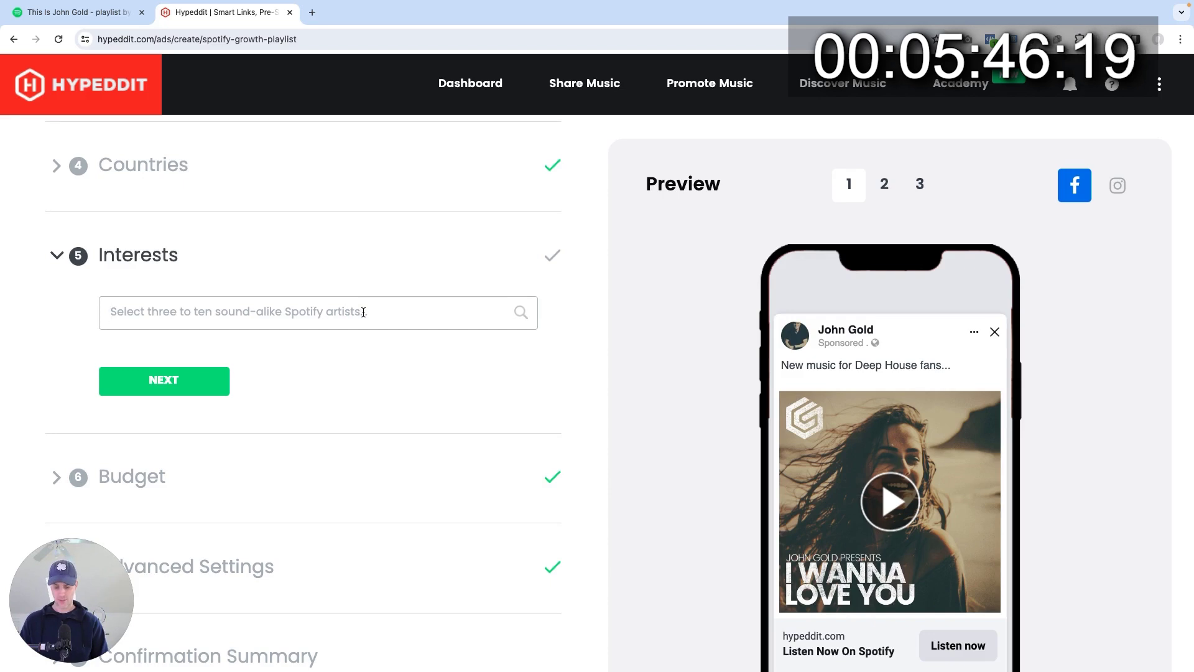
type("Bob Sincle")
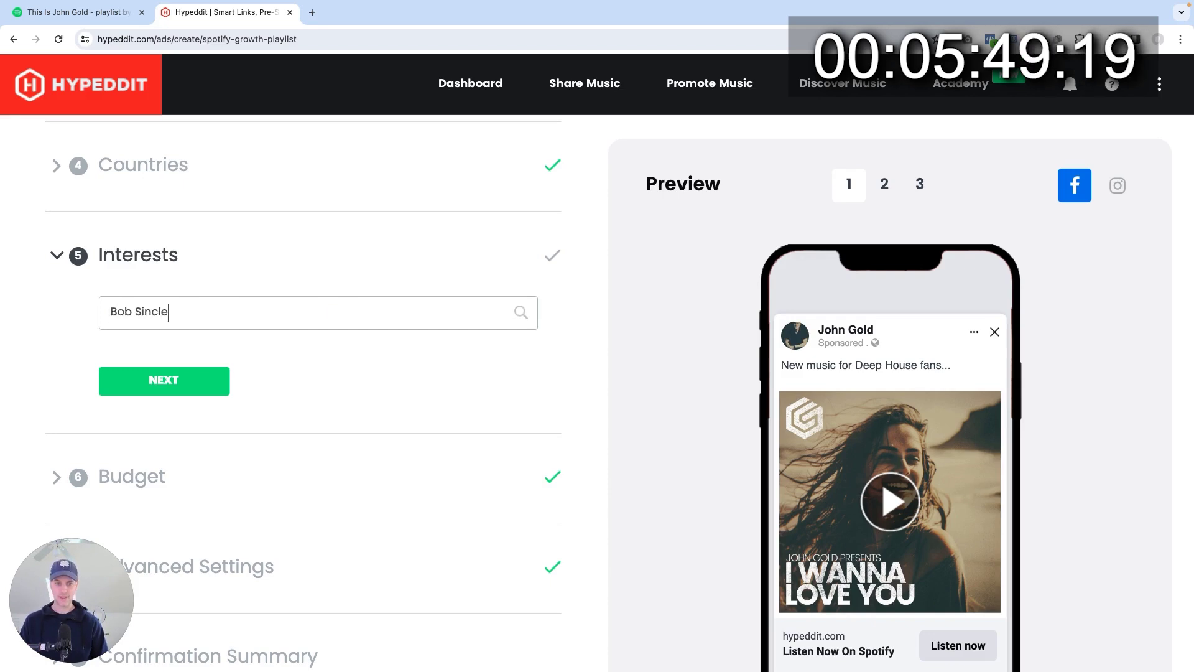
key("BackSpace")
type("air")
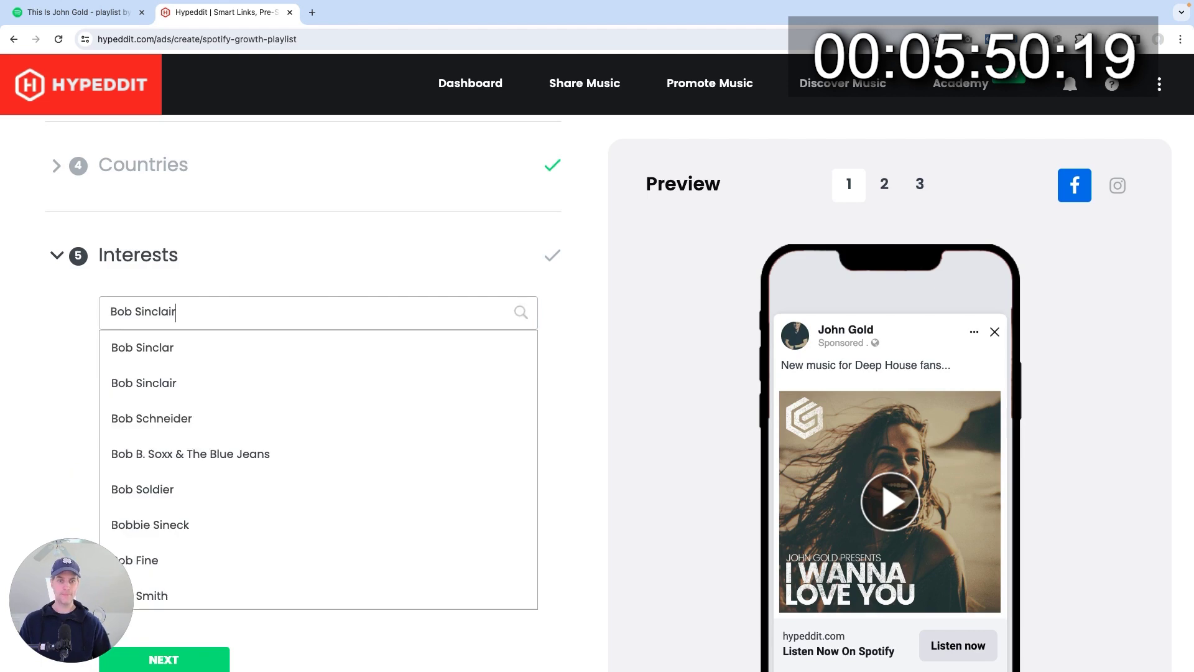
left_click(188, 349)
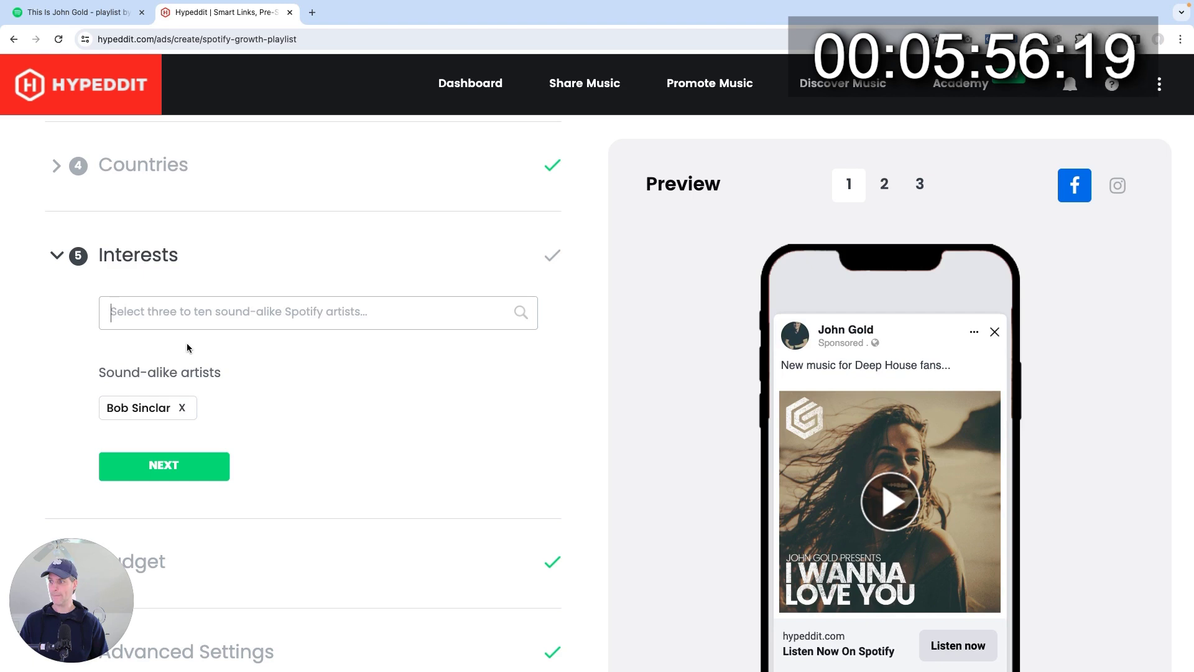
Step: Add Low Steppa and Philip George to the sound-alike artists
type("Low S")
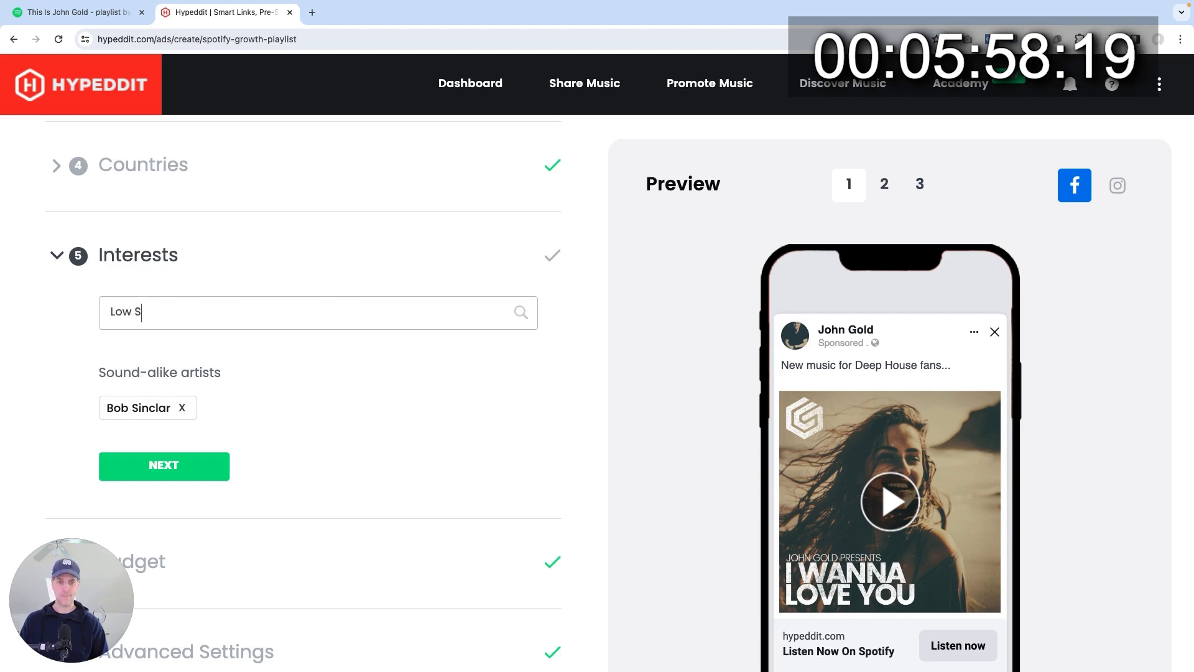
type("teppa")
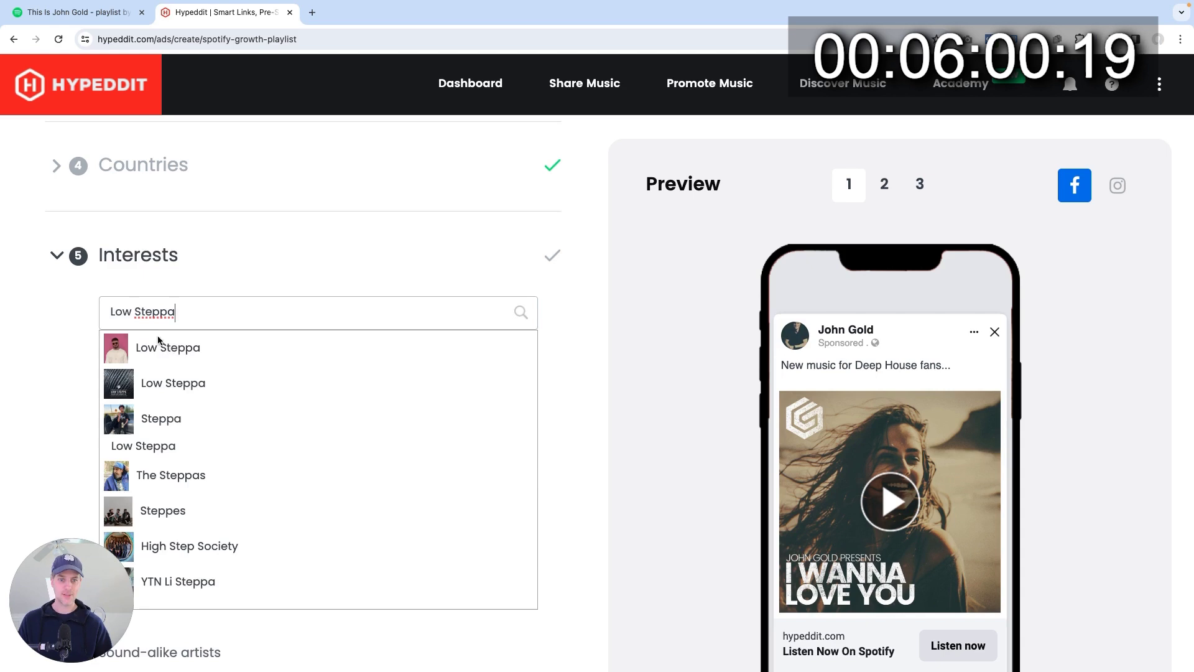
left_click(168, 348)
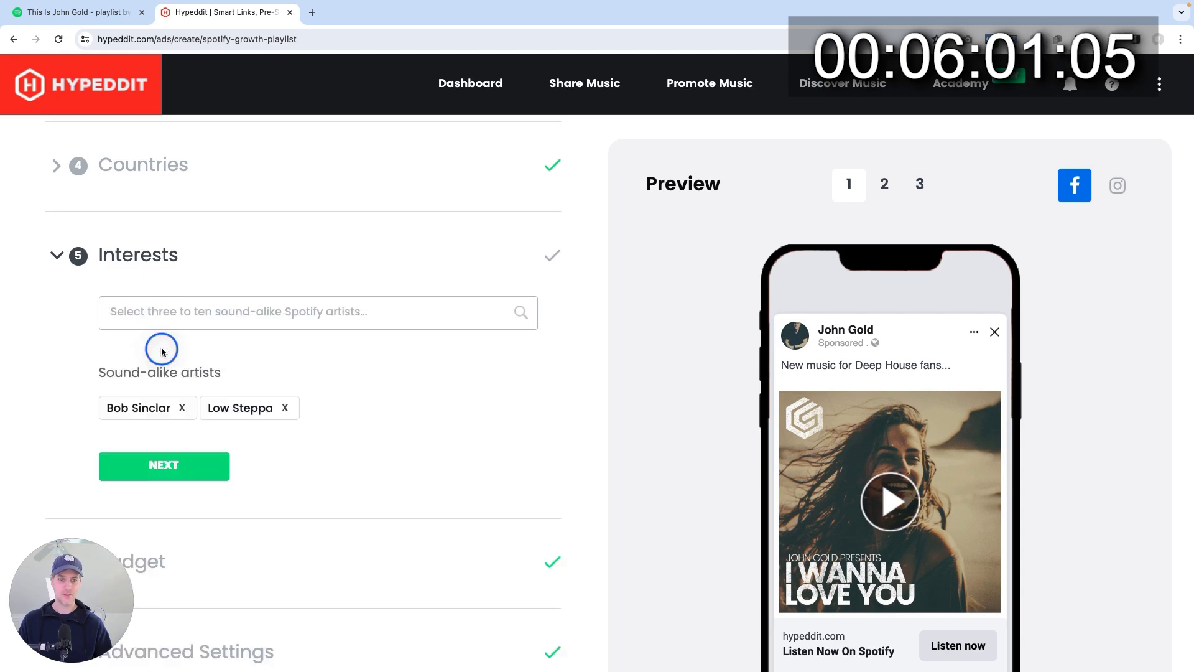
left_click(185, 311)
type("Philip ")
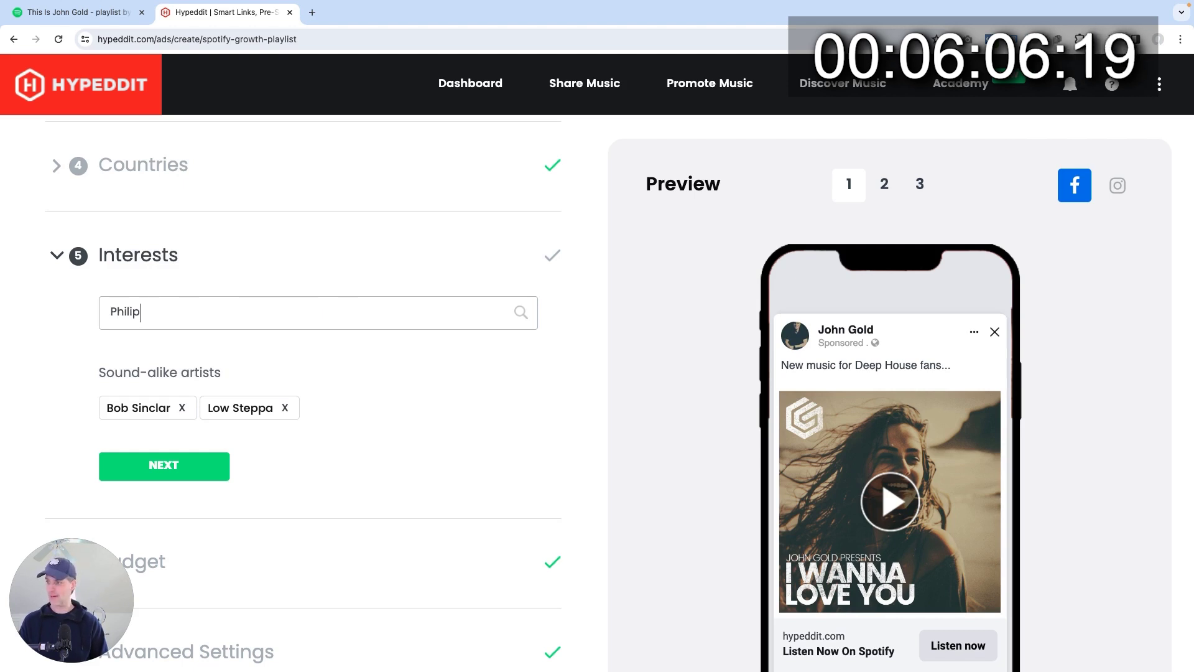
type("George")
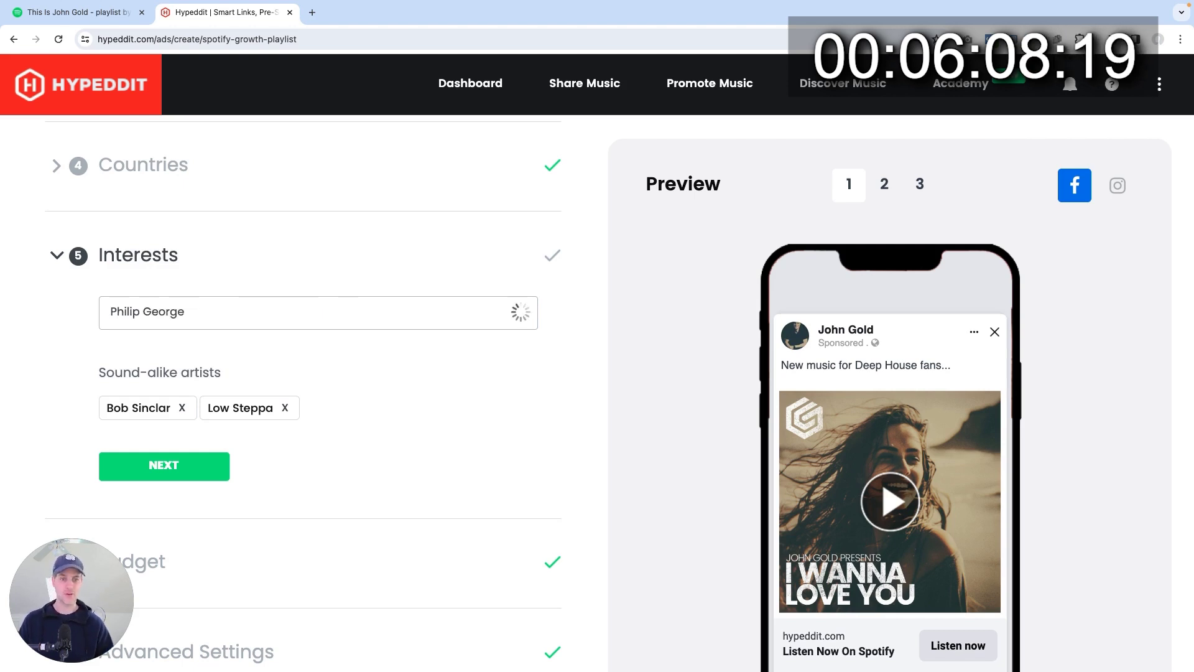
left_click(173, 349)
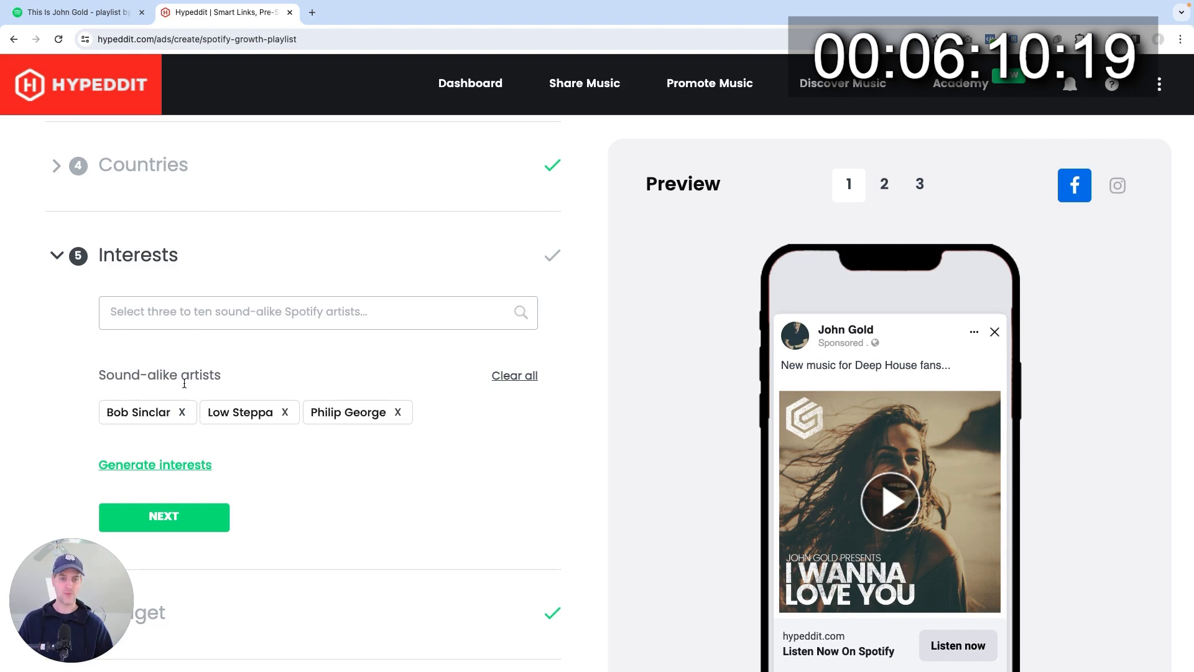
Step: Generate the targeted interests from the sound-alike artists, keep all of them, and continue to the Budget section
left_click(166, 466)
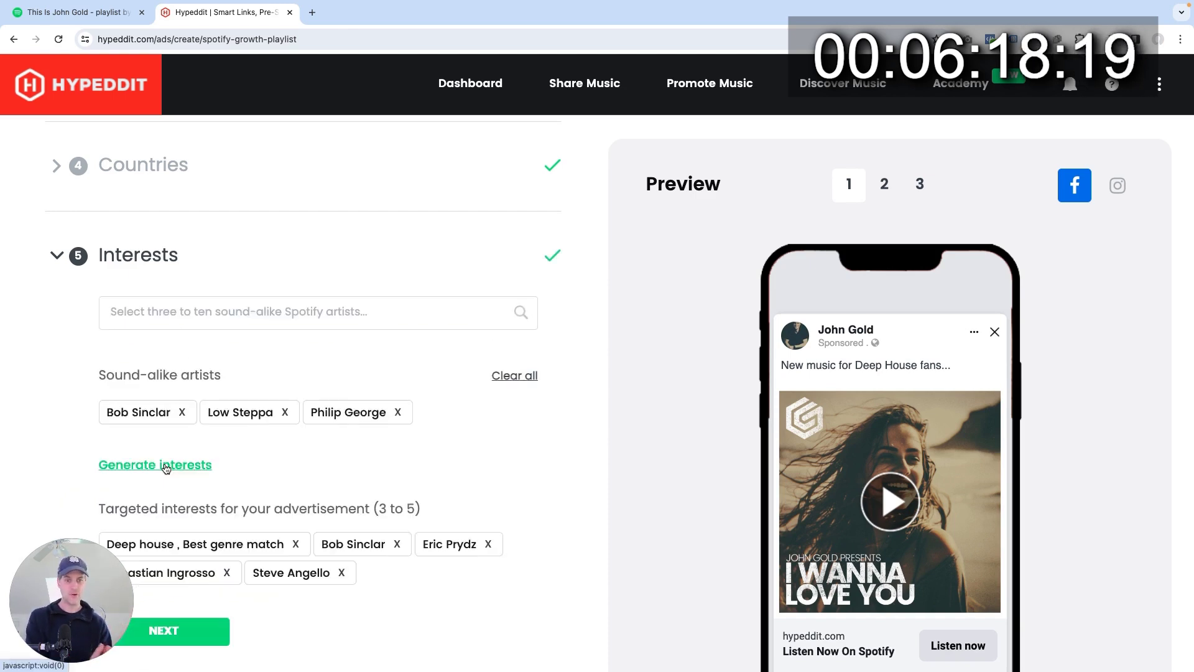
scroll(186, 468, "down", 2)
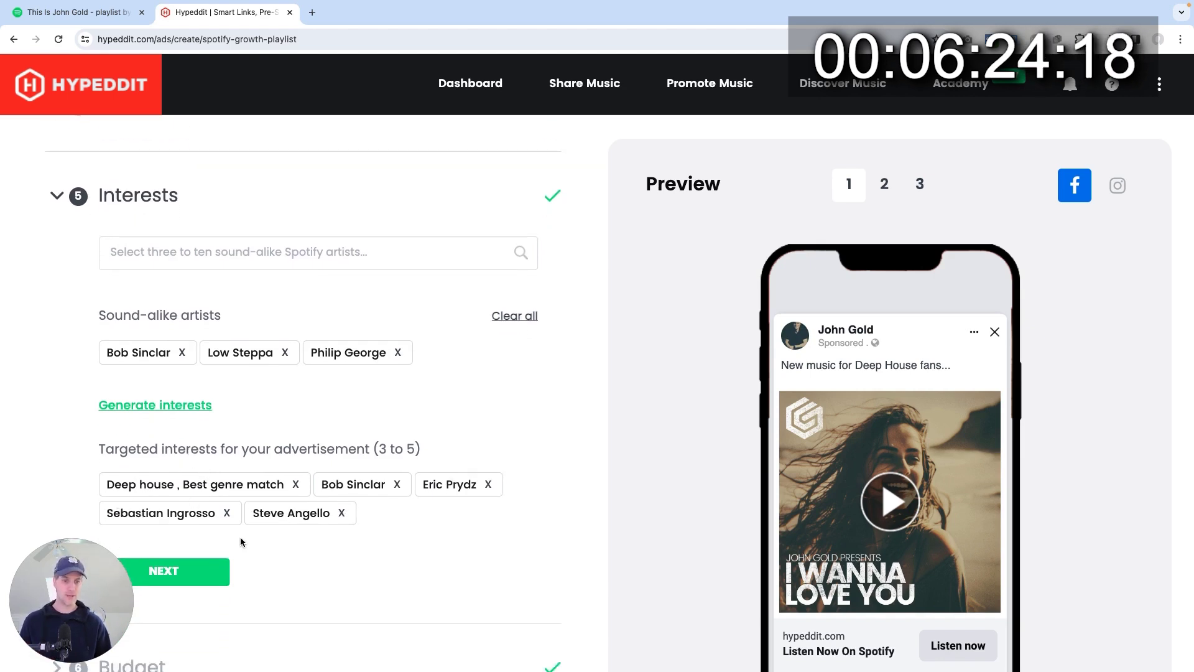
mouse_move(325, 518)
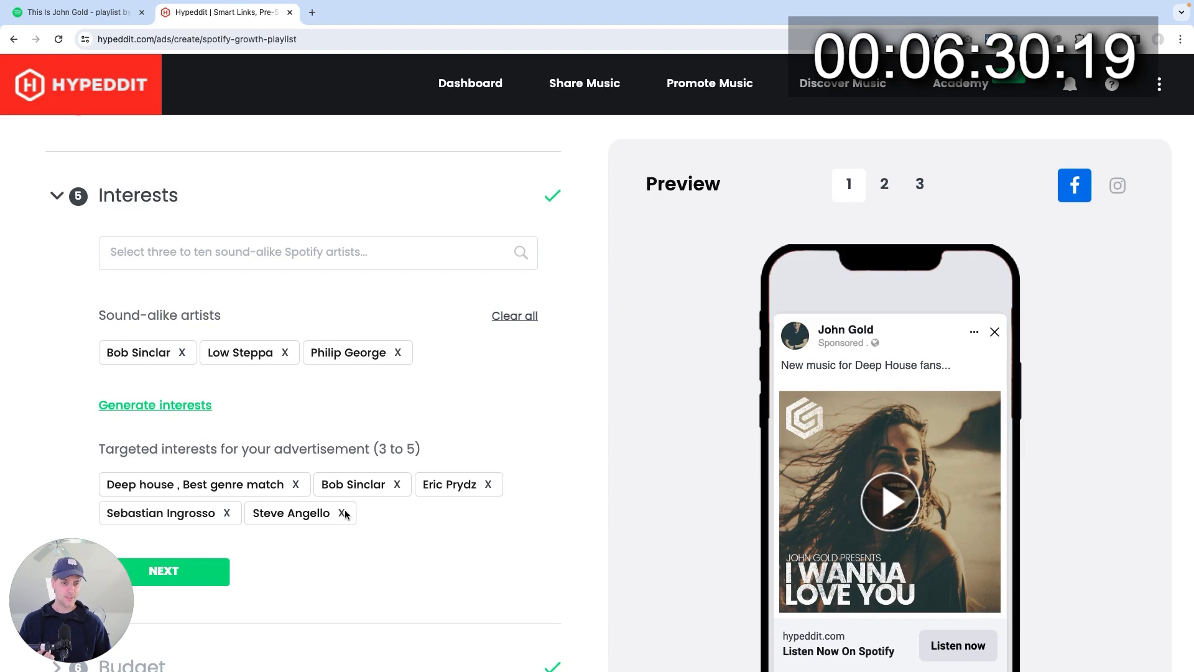
scroll(278, 535, "down", 1)
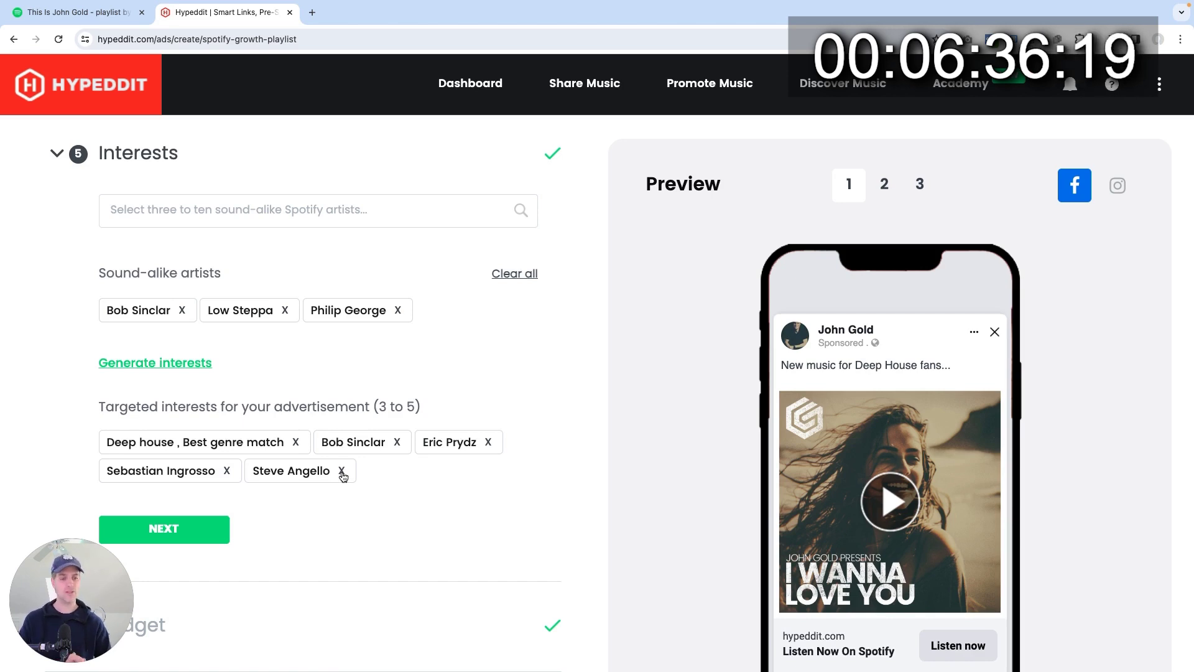
mouse_move(343, 476)
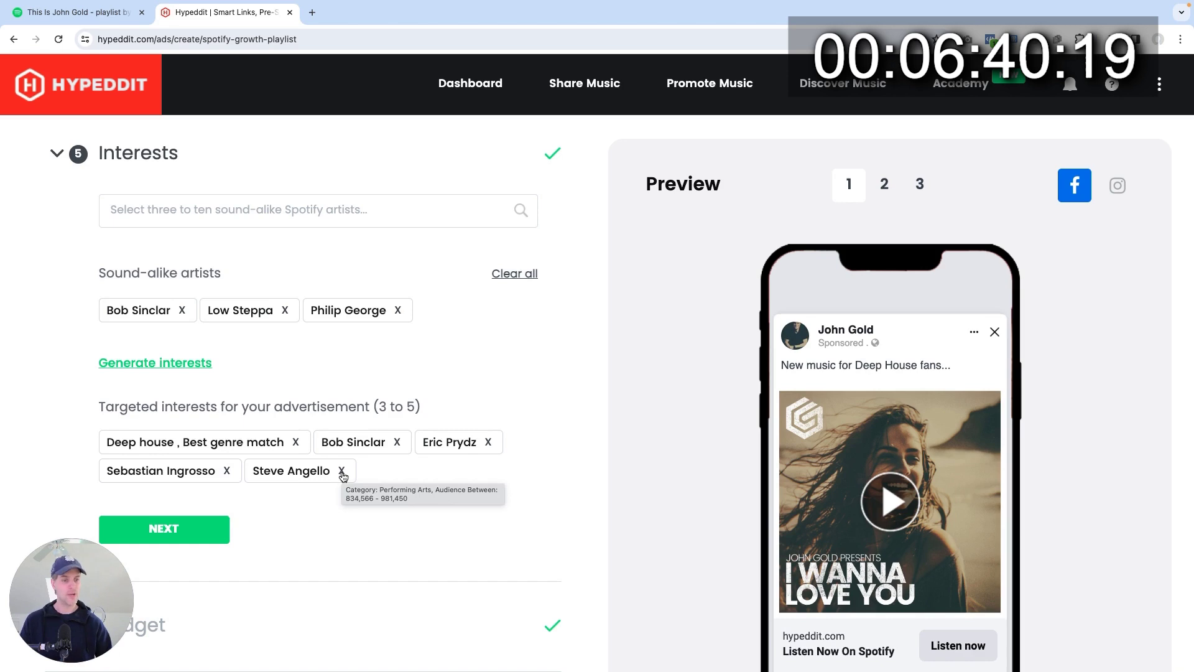
left_click(182, 528)
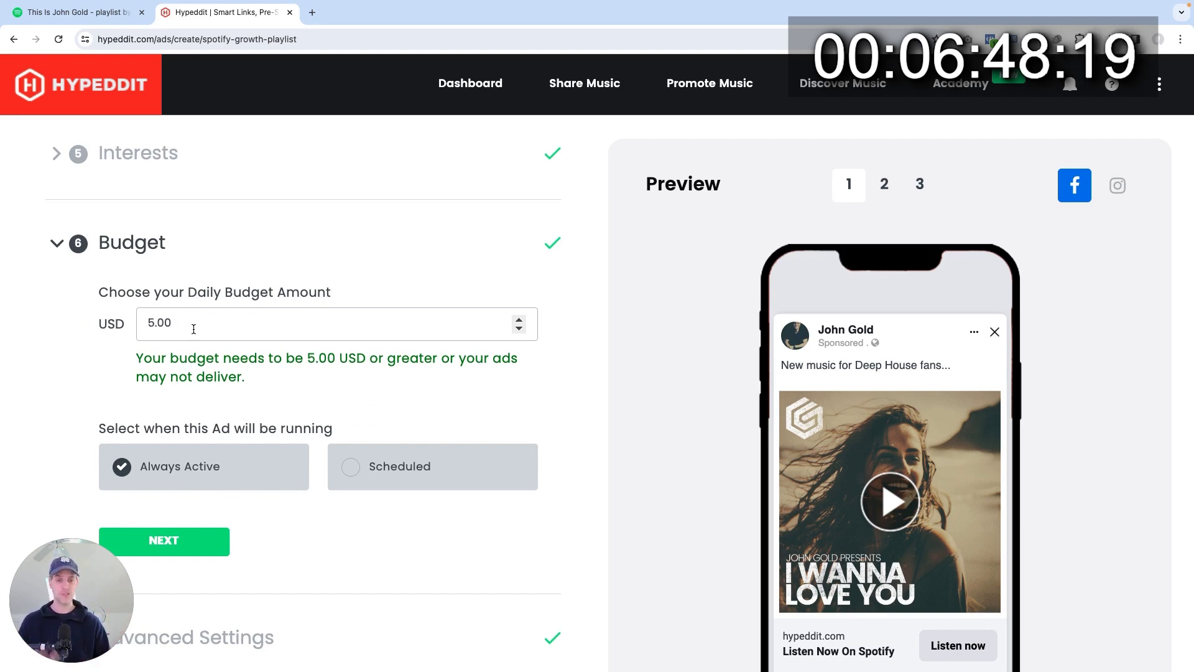
Step: Accept the 5.00 USD daily budget with Always Active and the default advanced settings, continuing to the Confirmation Summary
left_click(187, 540)
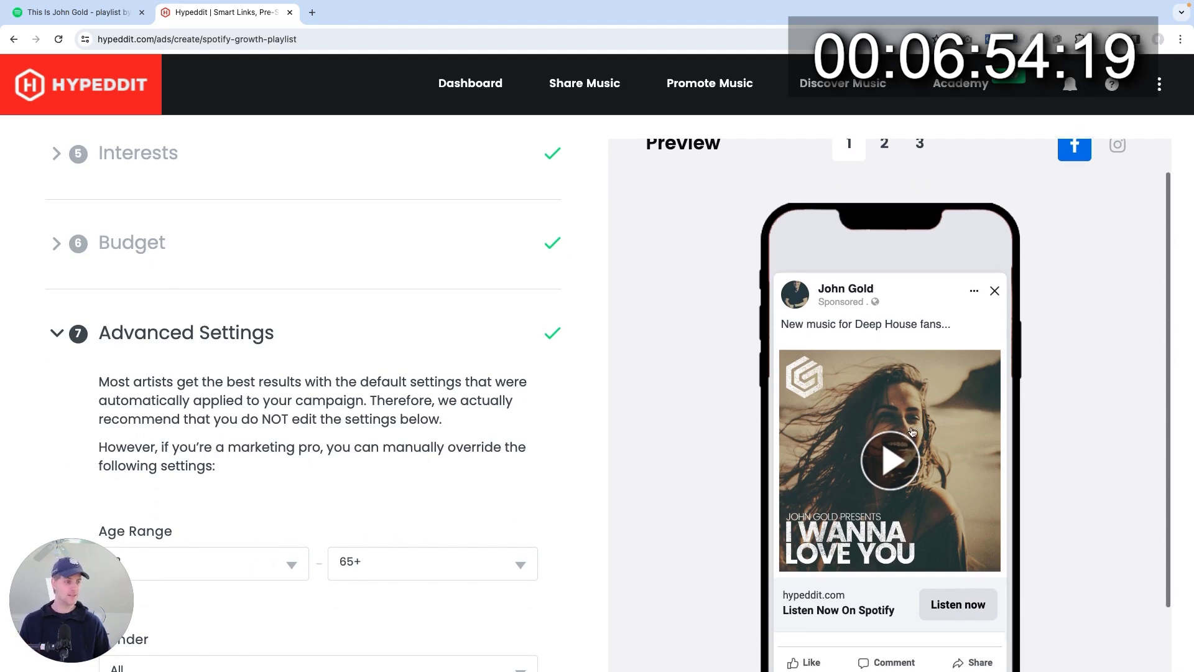
scroll(272, 442, "down", 5)
scroll(272, 441, "down", 5)
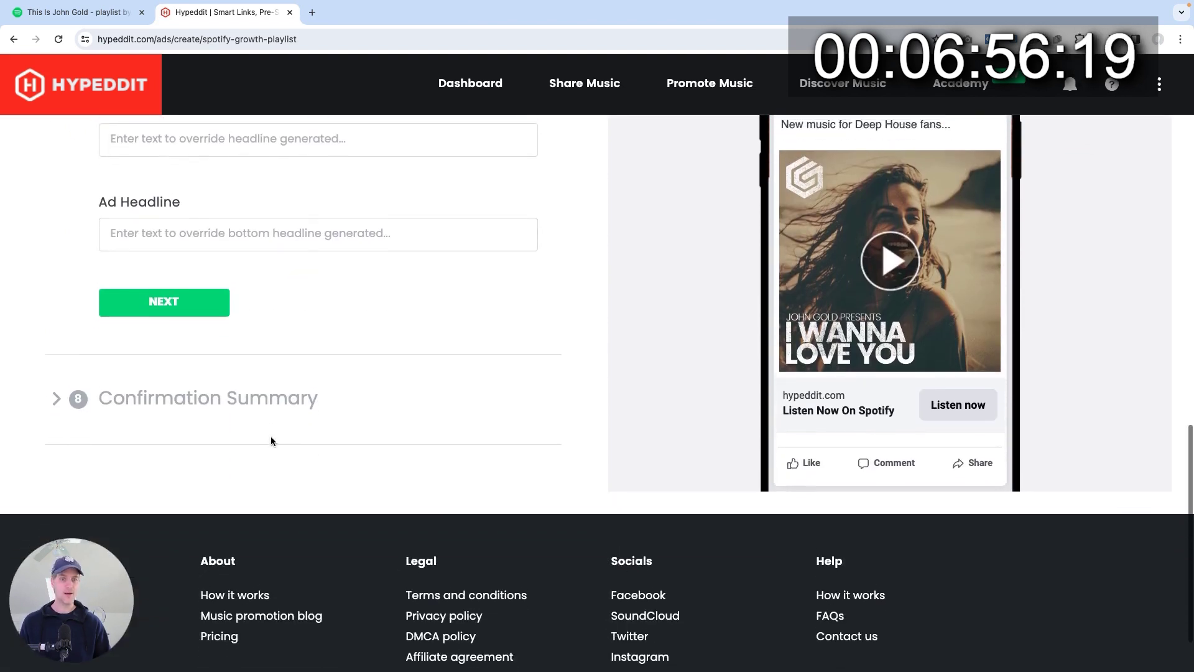
scroll(271, 437, "up", 8)
scroll(271, 438, "up", 2)
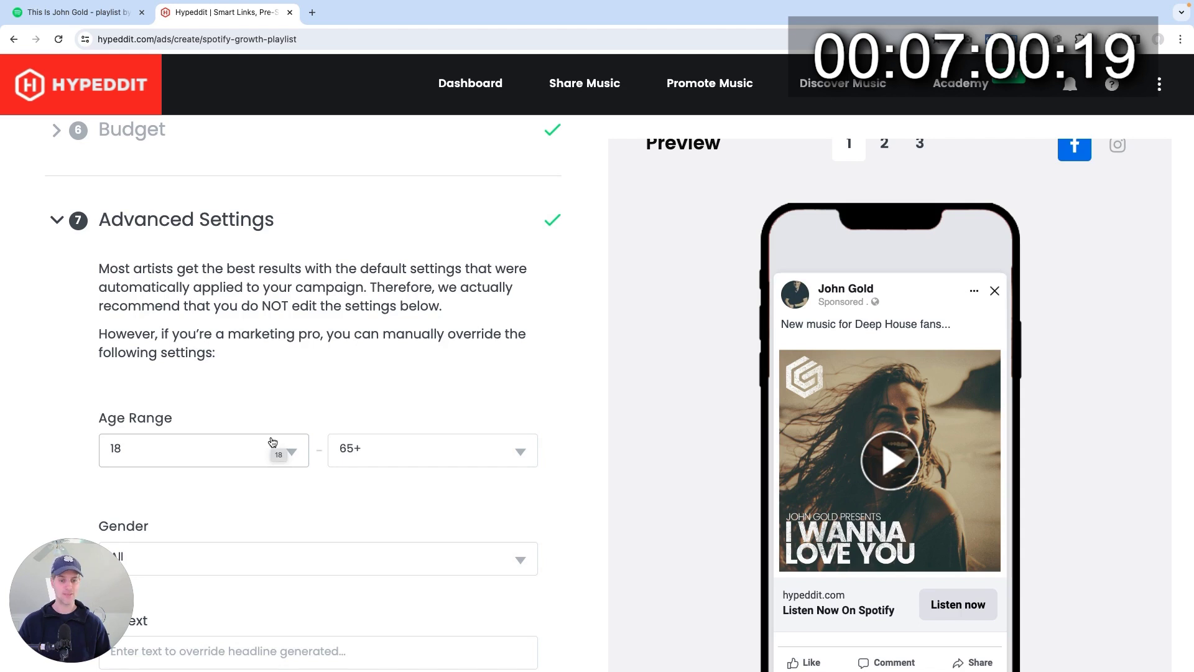
scroll(271, 441, "down", 9)
left_click(191, 270)
Step: Play the first seconds of the ad video in the preview to check it, and pause it
scroll(291, 372, "down", 1)
scroll(349, 376, "down", 10)
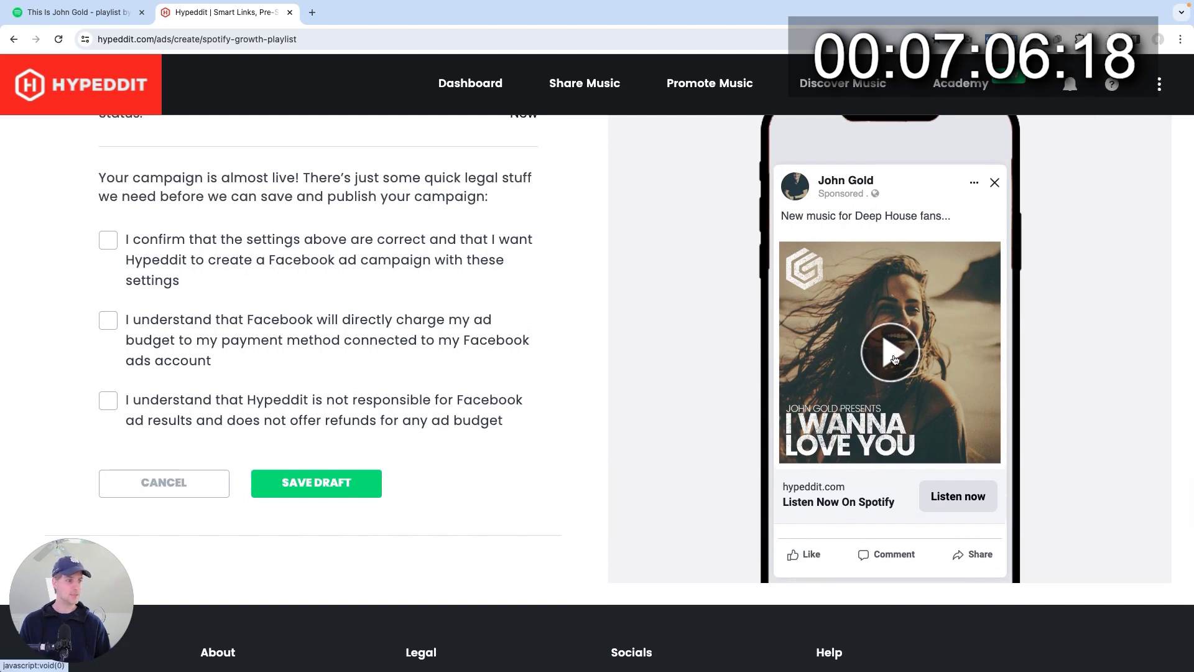
left_click(892, 354)
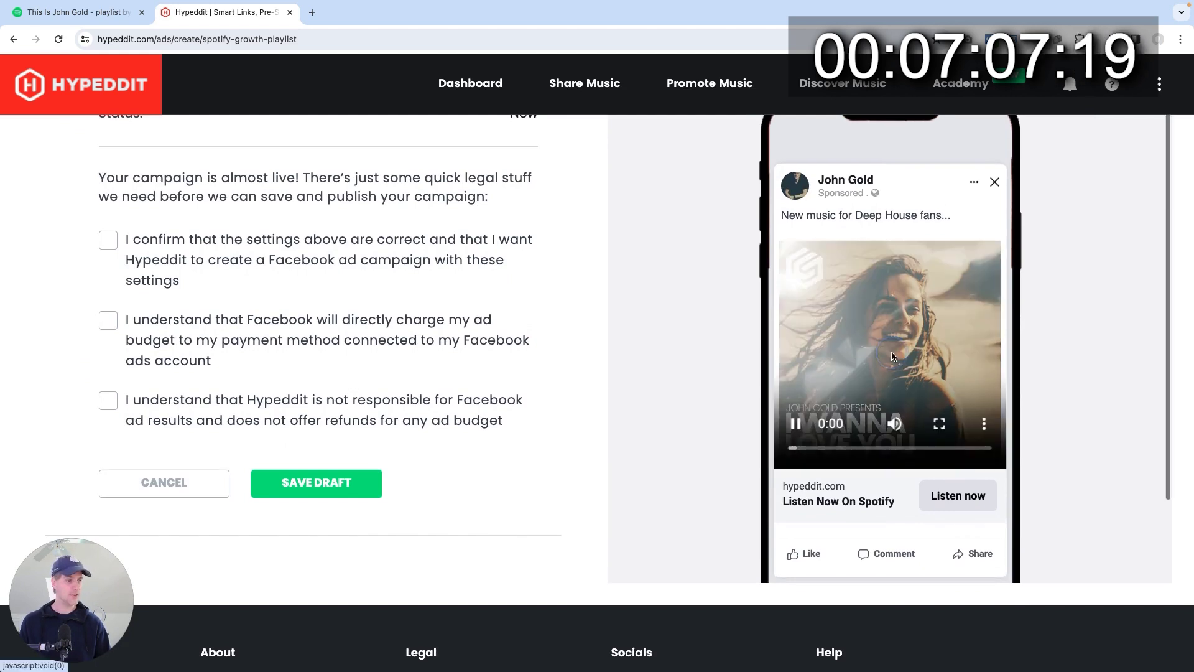
left_click(796, 423)
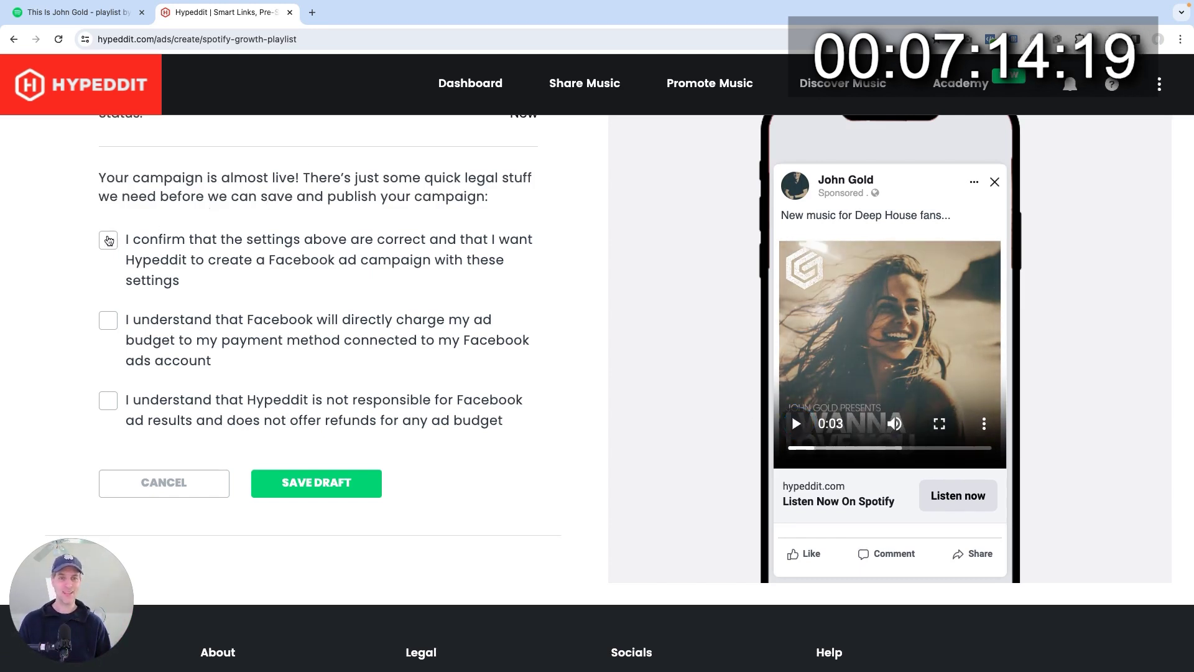
Step: Accept all three legal confirmations, save the campaign as a draft and publish it immediately
left_click(109, 240)
left_click(109, 322)
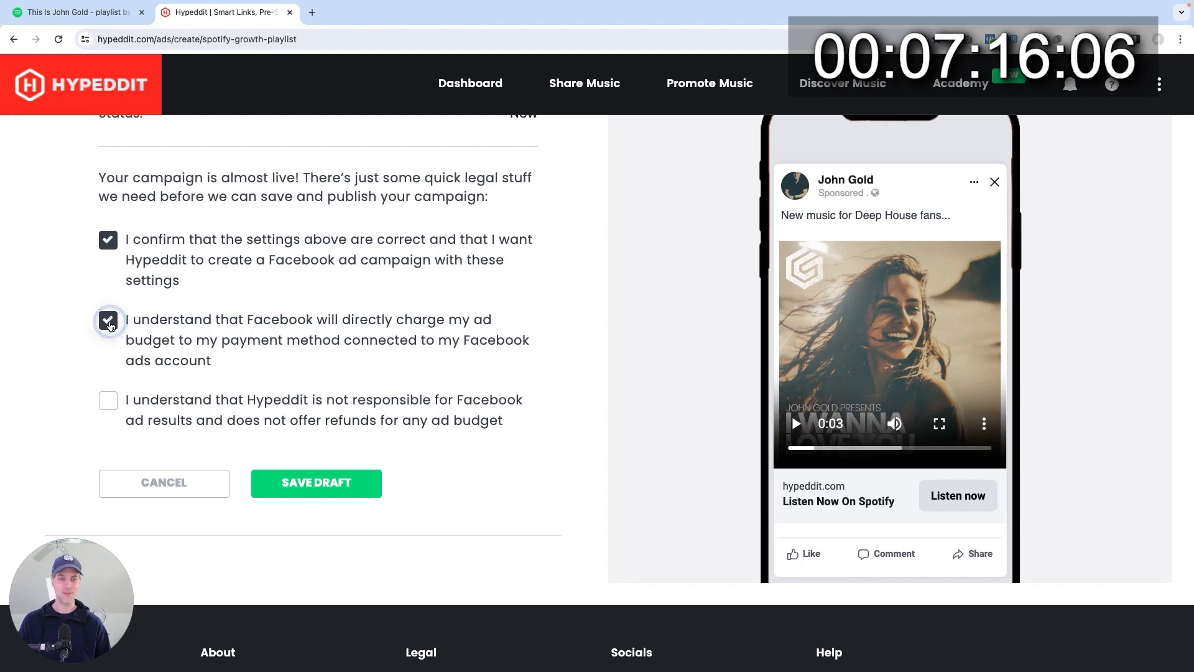
left_click(109, 401)
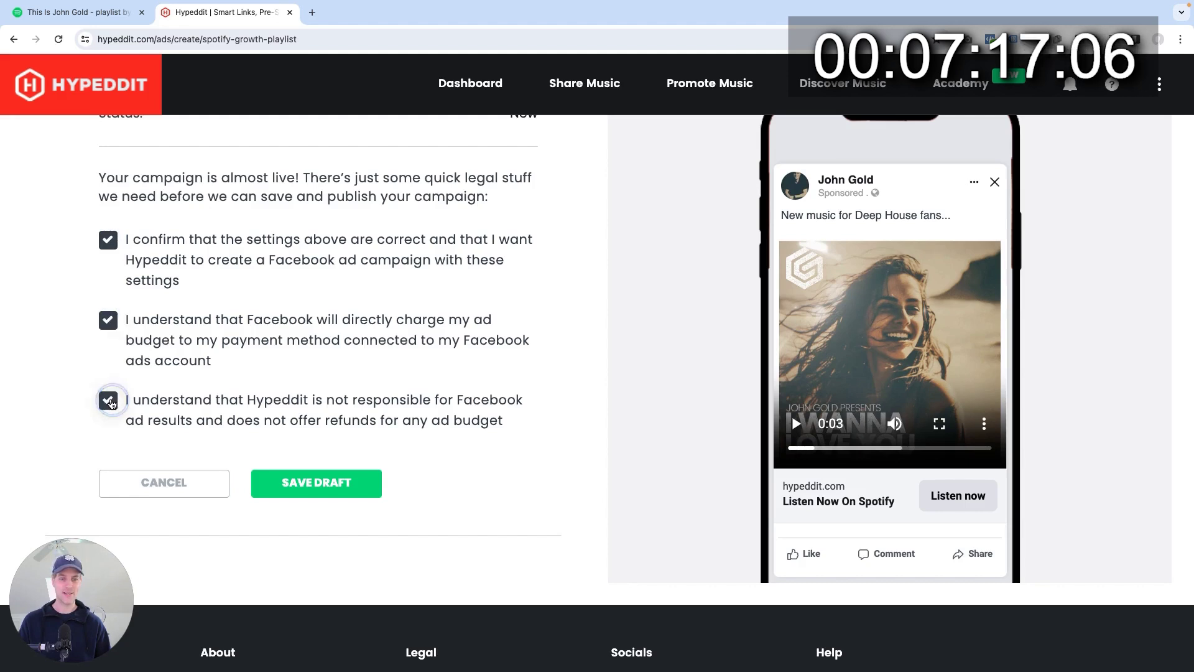
left_click(330, 485)
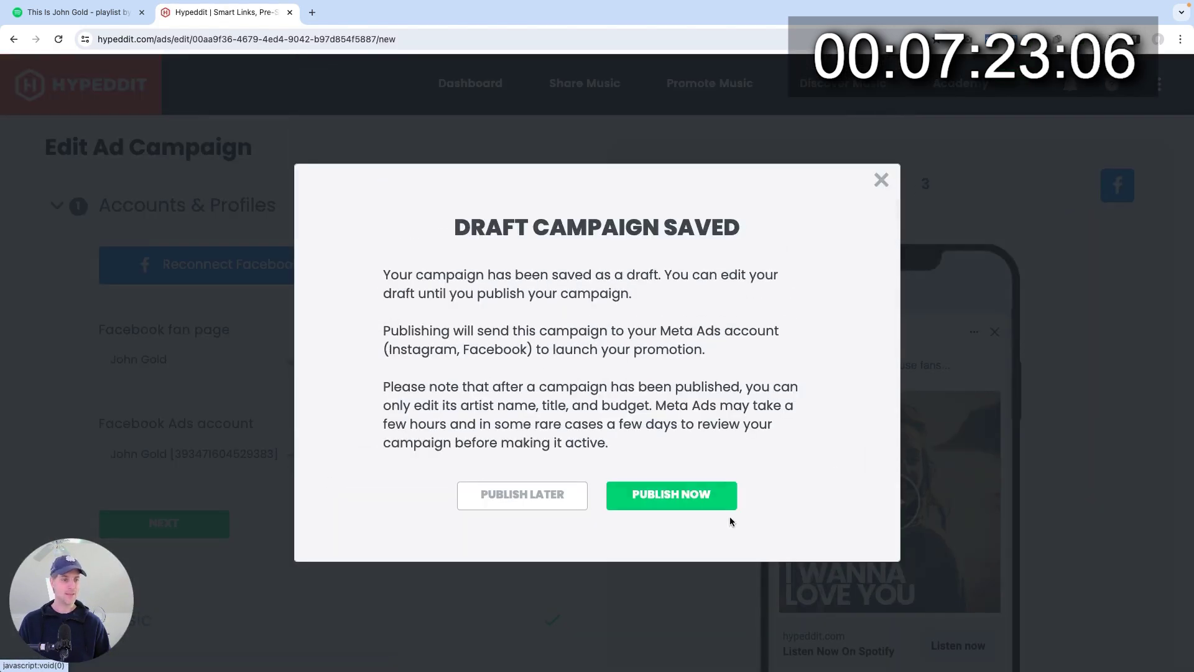
left_click(686, 501)
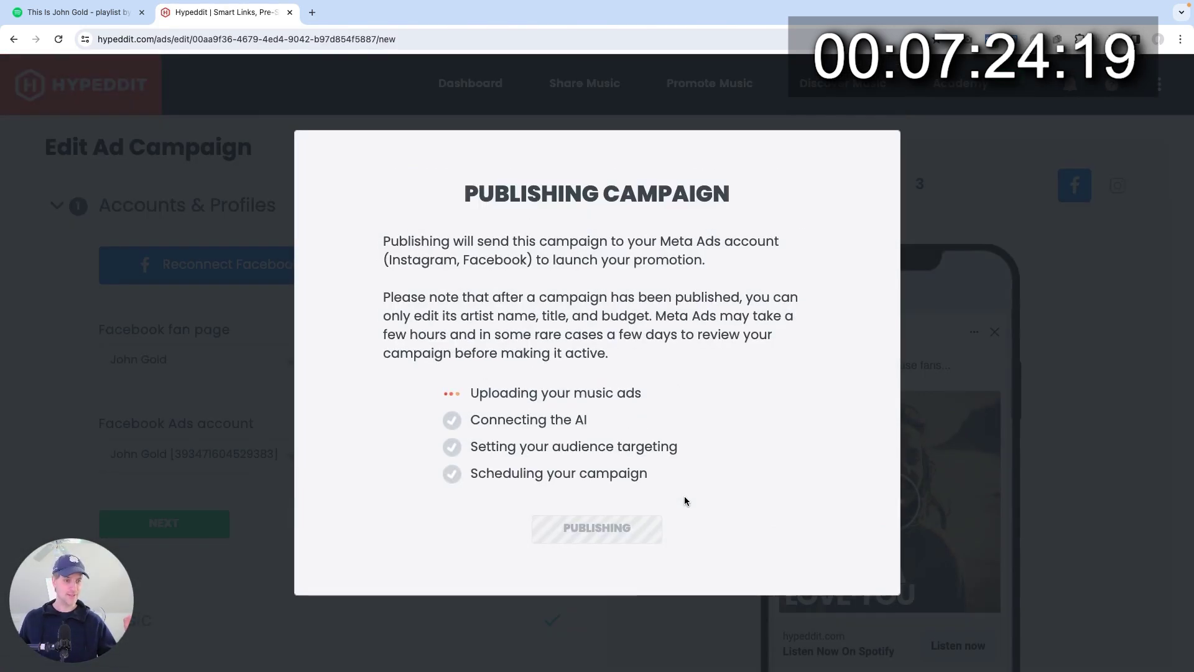